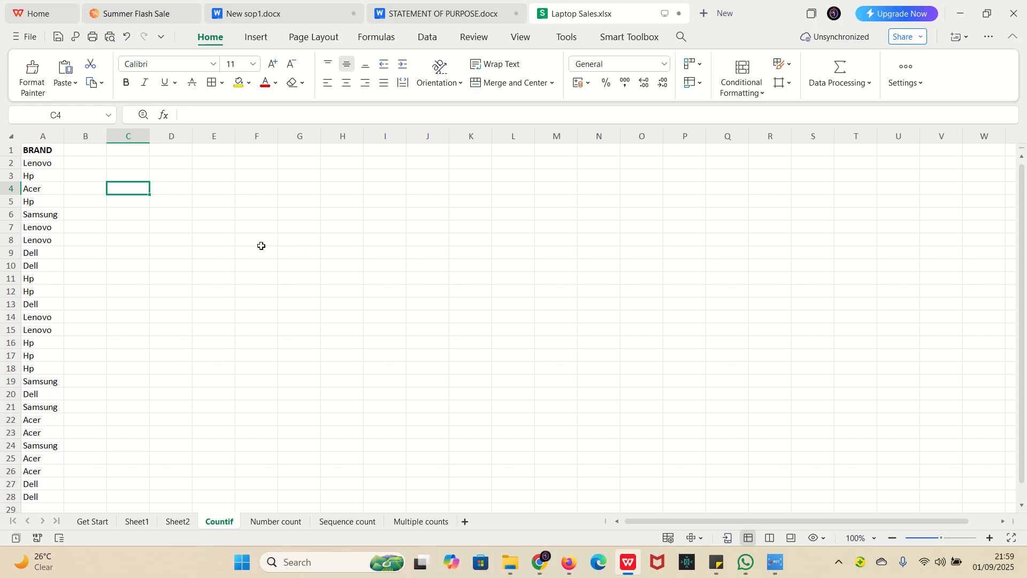
# Enter a COUNTIF formula in C7 counting the Lenovo entries in A2:A28, using A2 as the criteria
pyautogui.click(130, 223)
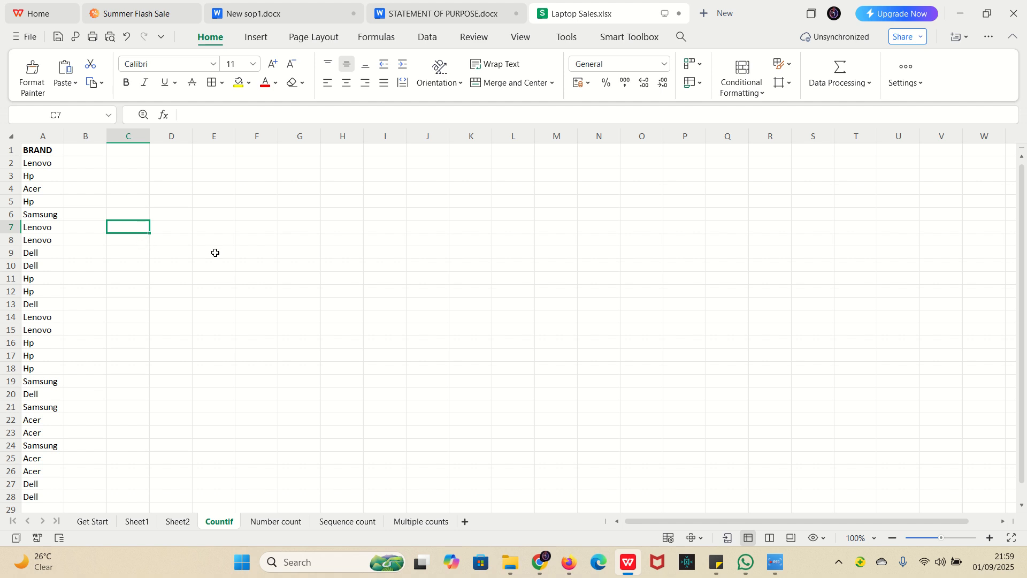
pyautogui.write('=')
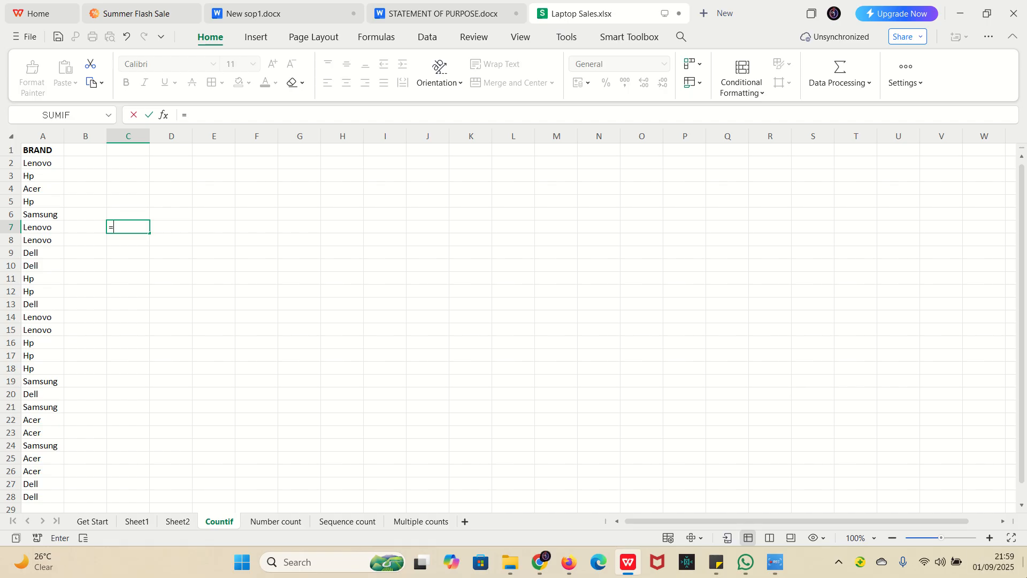
pyautogui.write('Count')
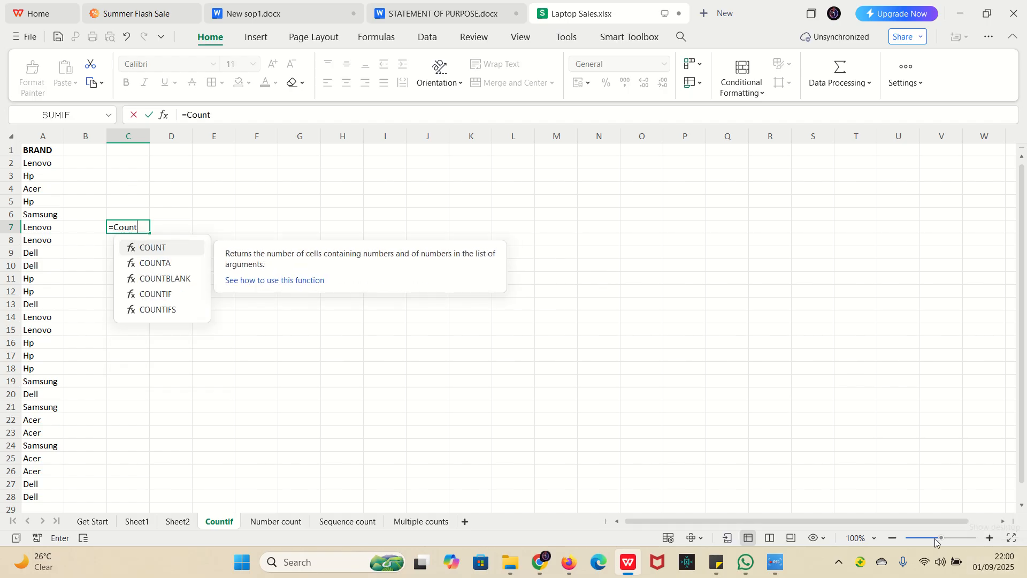
pyautogui.click(166, 298)
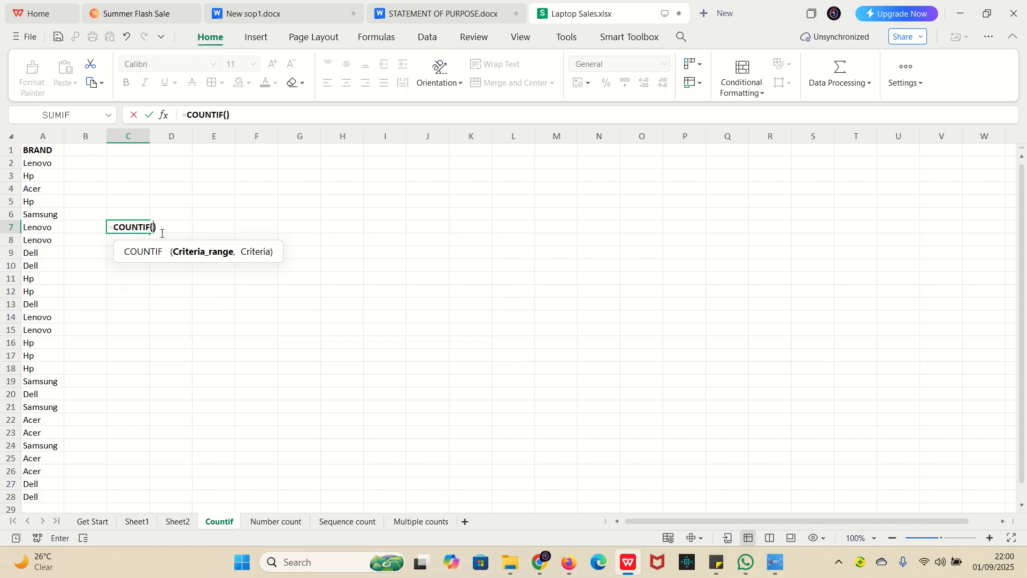
pyautogui.click(36, 163)
pyautogui.moveTo(36, 163); pyautogui.dragTo(31, 495)
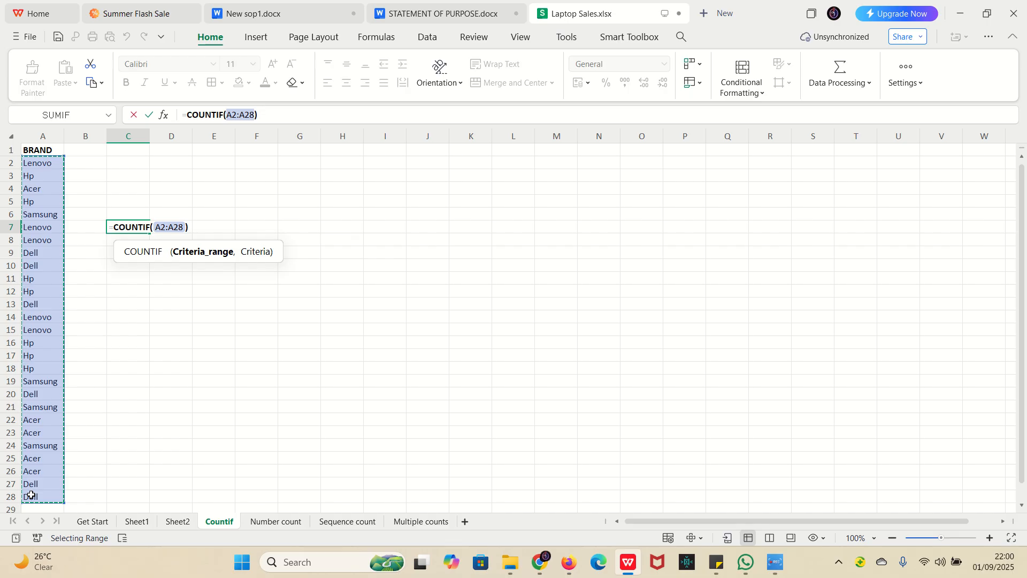
pyautogui.write(',')
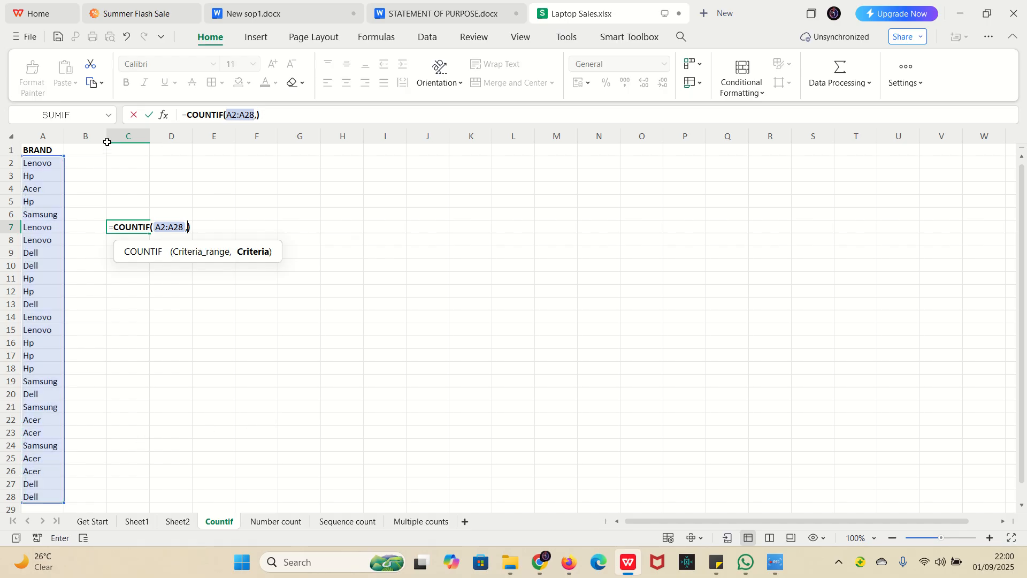
pyautogui.click(38, 165)
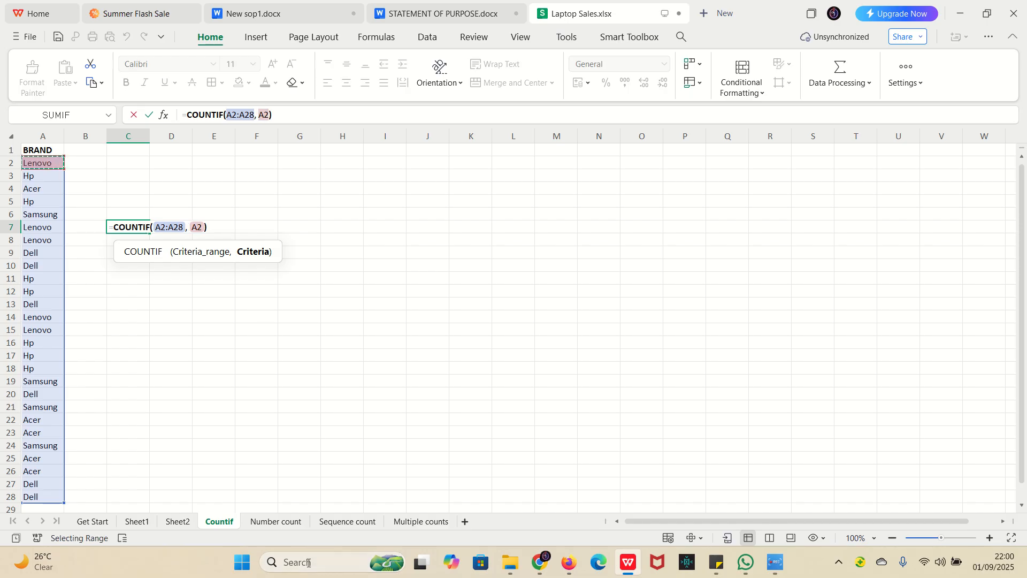
pyautogui.press('Return')
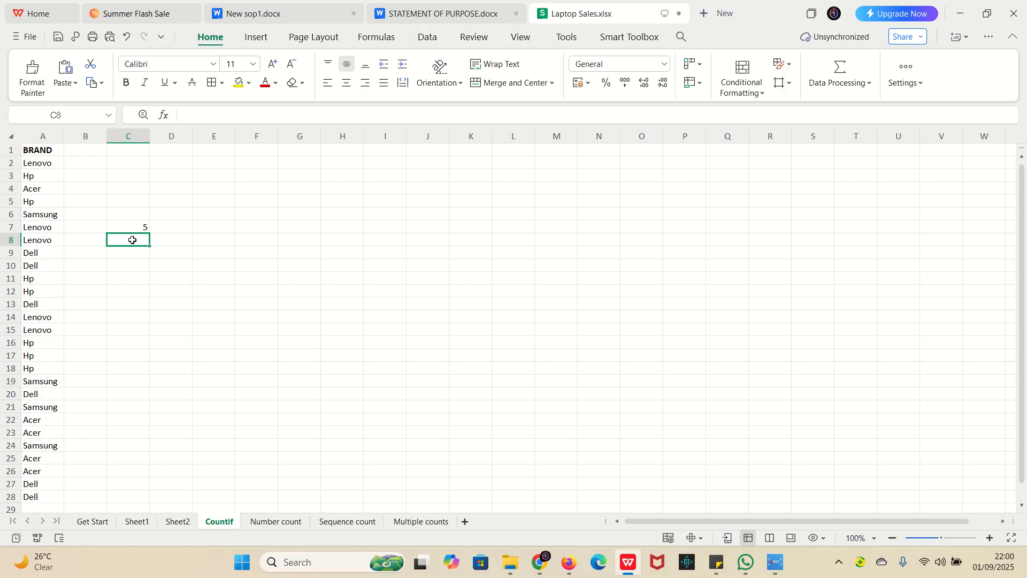
# Enter a COUNTIF formula in C8 counting the Samsung entries in A2:A28, using A6 as the criteria
pyautogui.write('=')
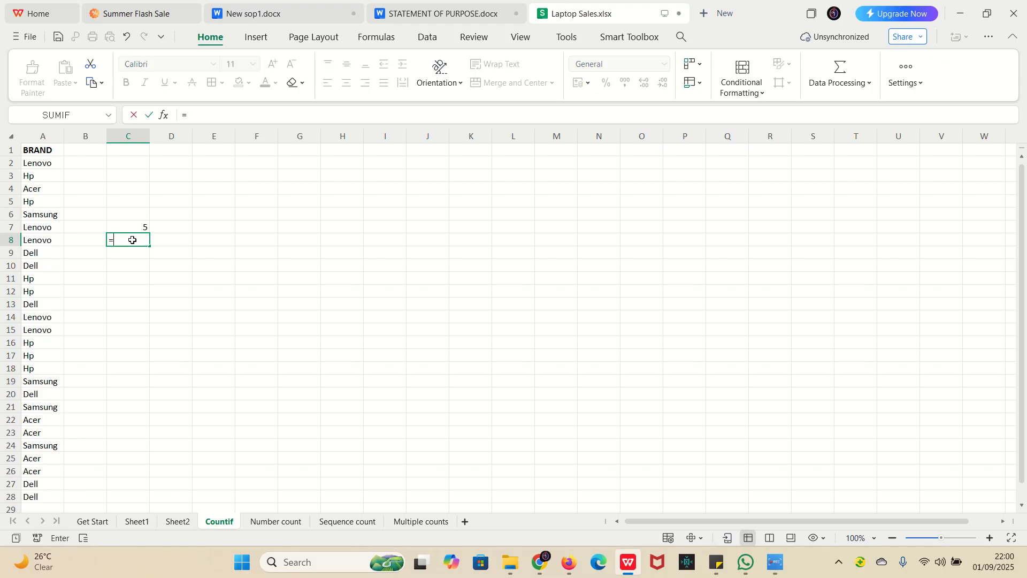
pyautogui.write('count')
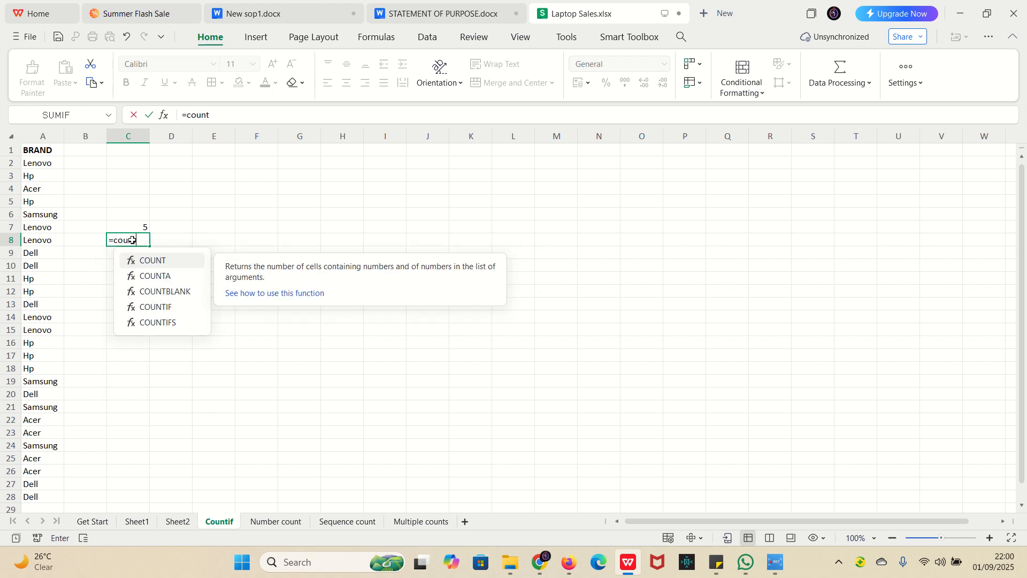
pyautogui.doubleClick(160, 314)
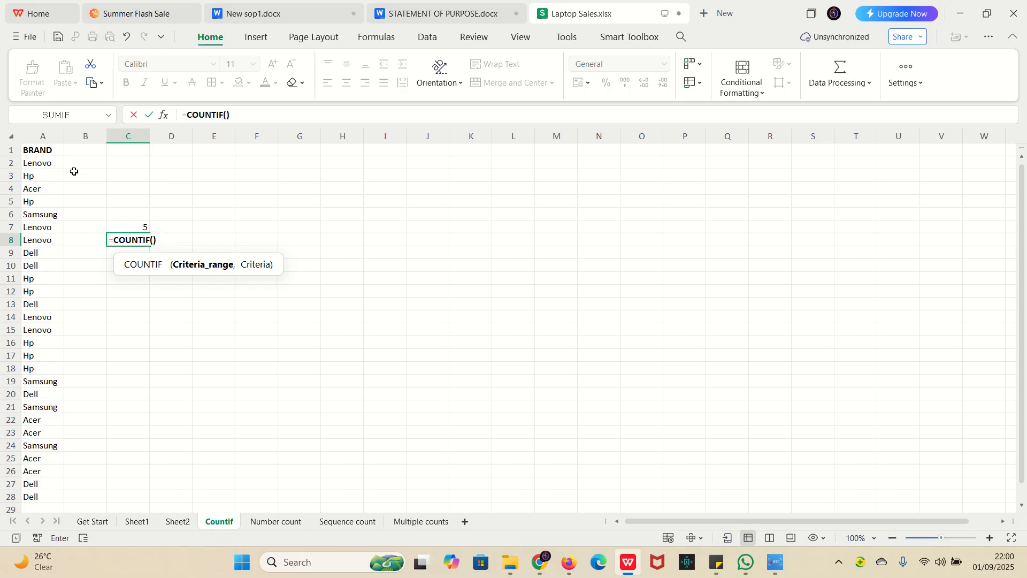
pyautogui.moveTo(35, 163); pyautogui.dragTo(32, 495)
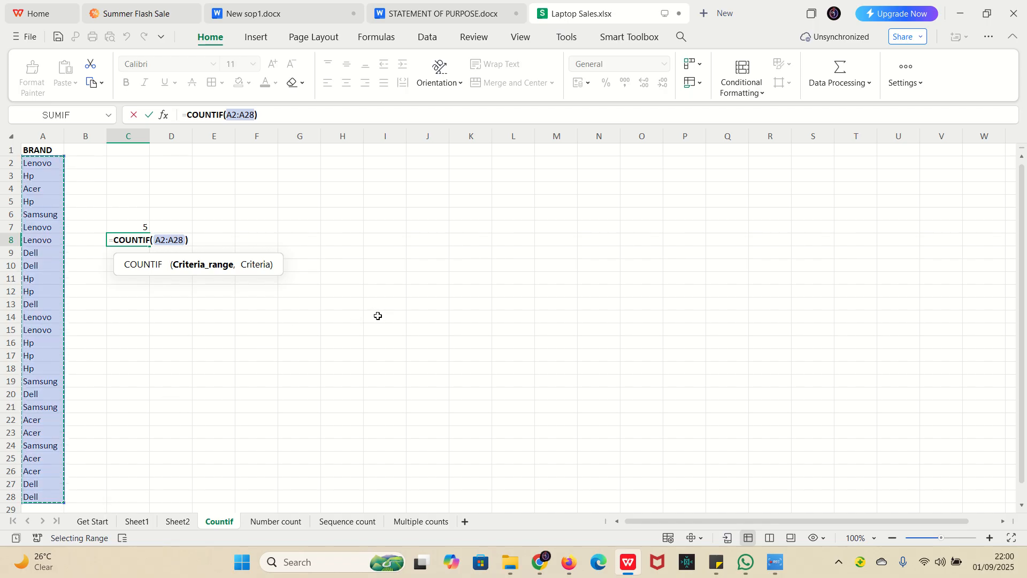
pyautogui.write(',')
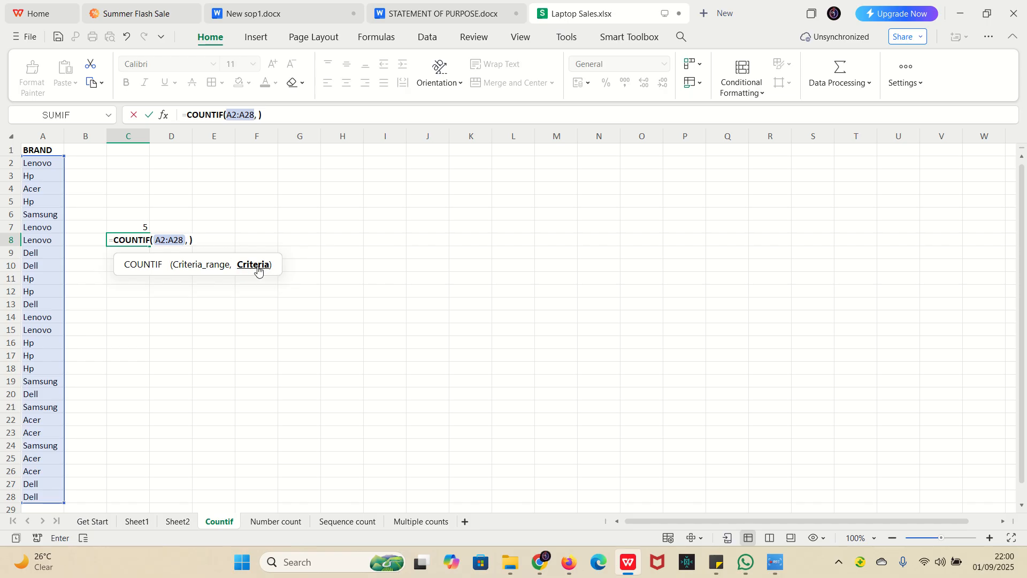
pyautogui.click(48, 217)
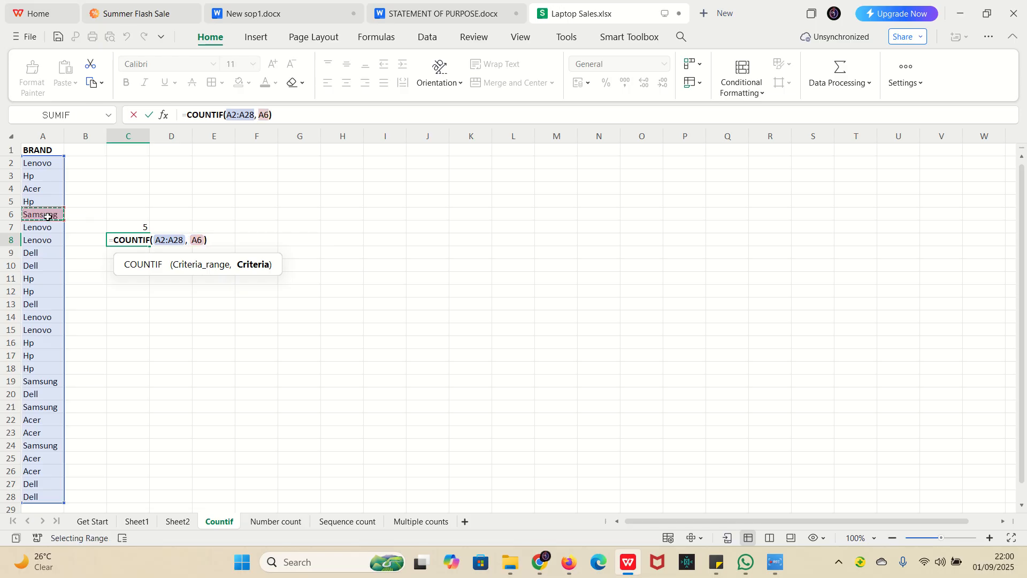
pyautogui.press('Return')
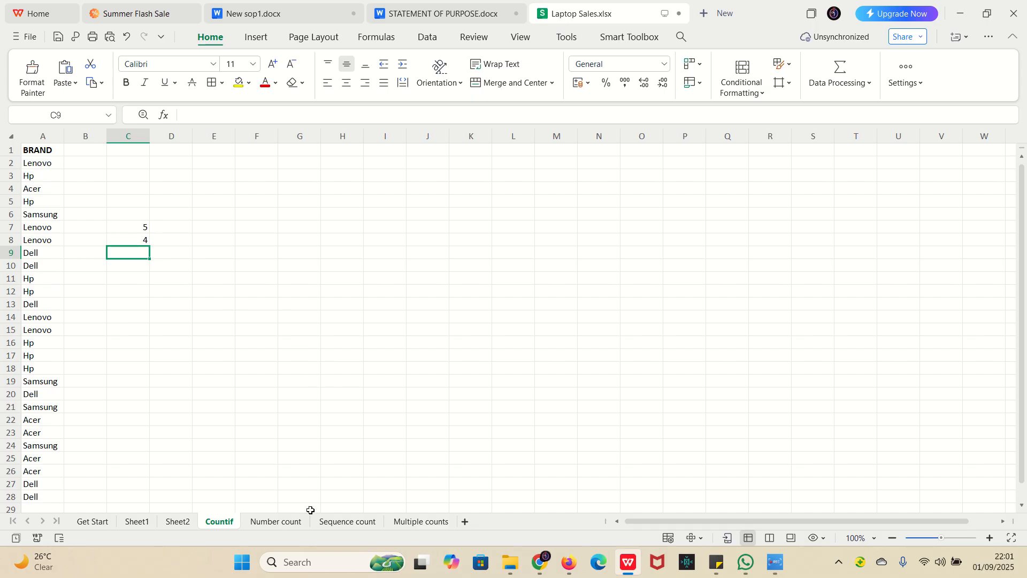
# On the Number count sheet, enter a COUNTIF formula in C4 over A2:A16 with A2 as the criteria
pyautogui.click(271, 522)
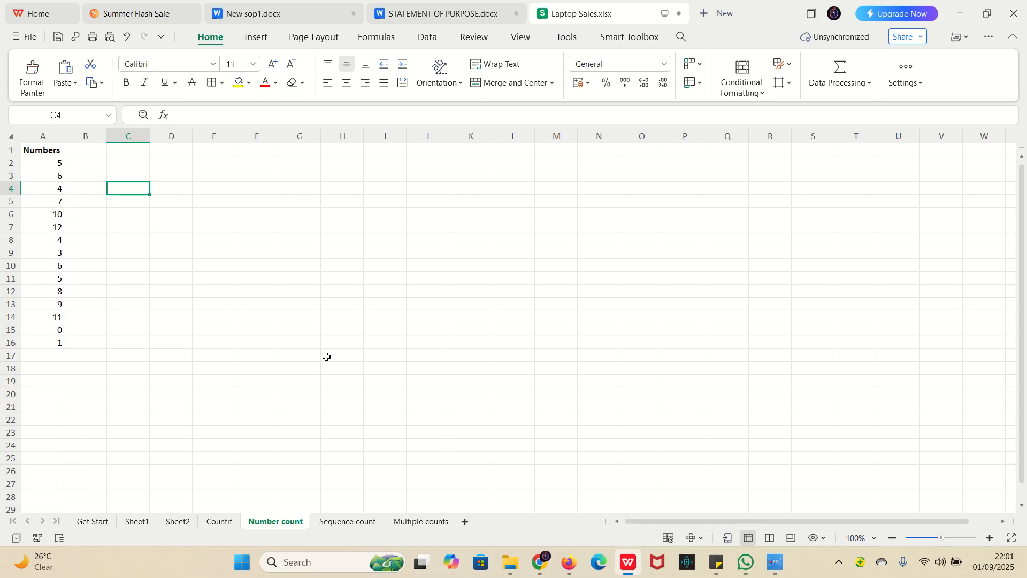
pyautogui.write('=')
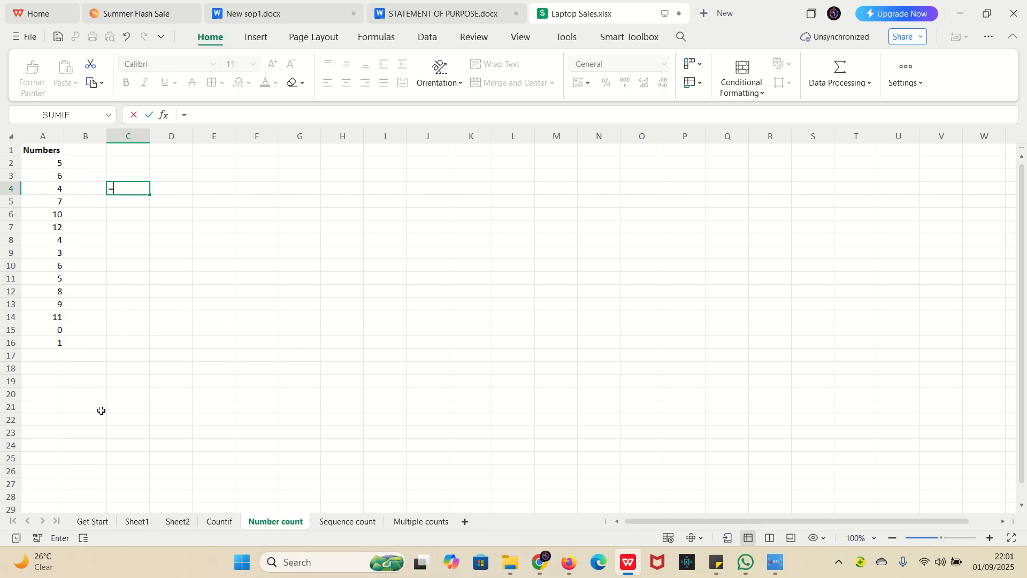
pyautogui.write('count')
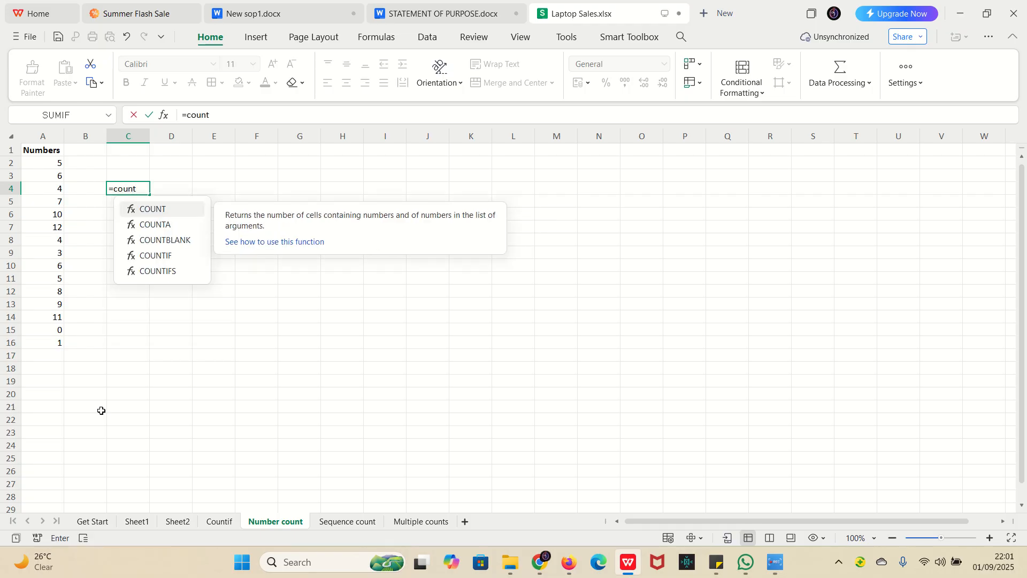
pyautogui.doubleClick(170, 255)
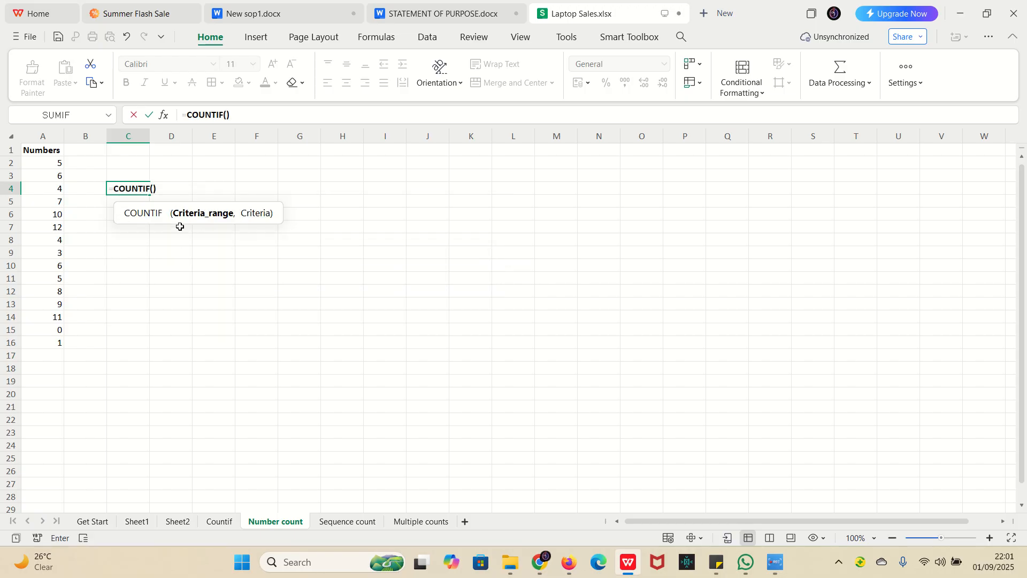
pyautogui.click(55, 164)
pyautogui.moveTo(55, 164); pyautogui.dragTo(46, 340)
pyautogui.write(',')
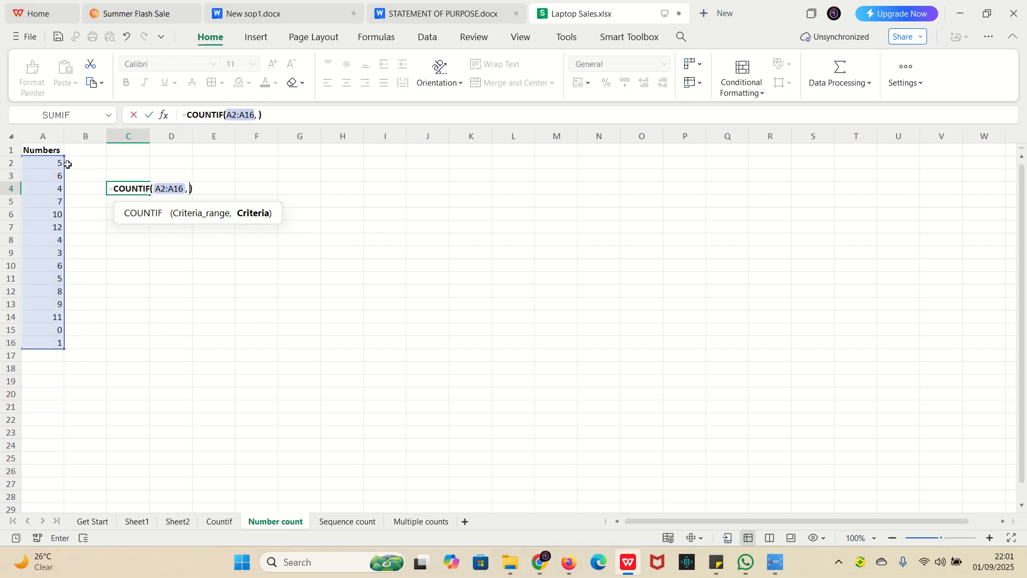
pyautogui.click(51, 163)
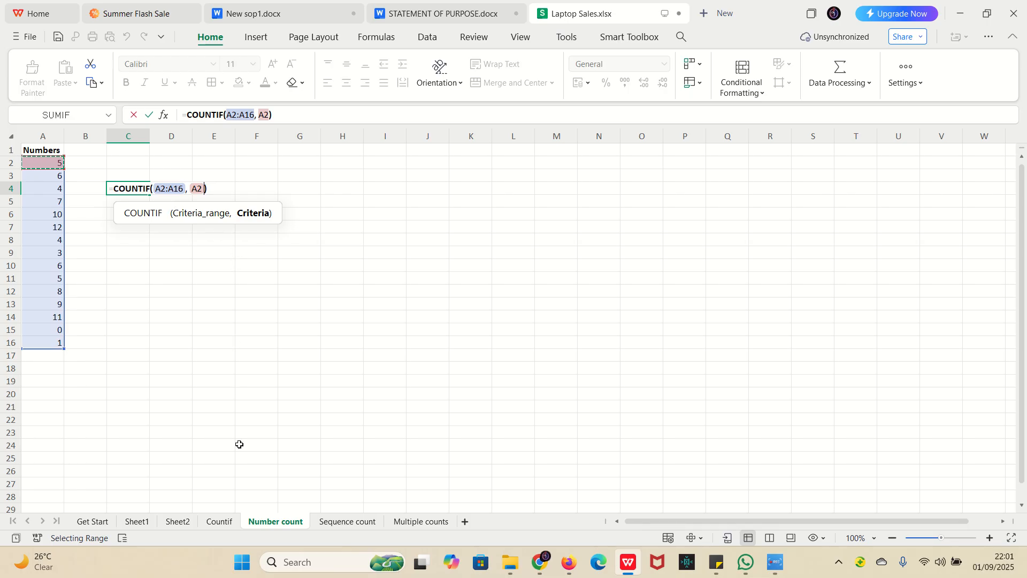
pyautogui.press('Return')
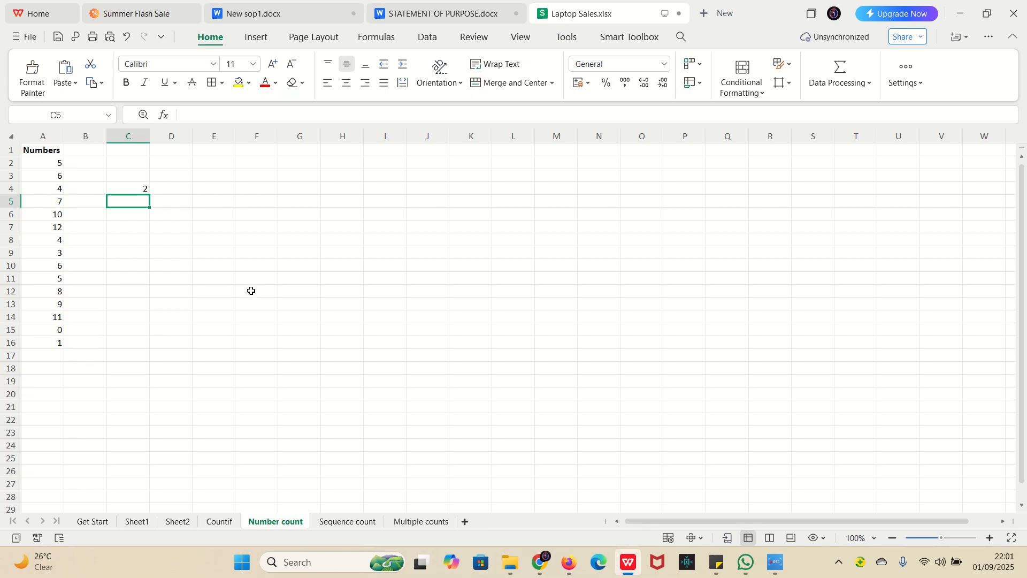
# Enter =COUNTIF(A2:A16, ">=7") in C5 to count the numbers greater than or equal to 7
pyautogui.write('=Coun')
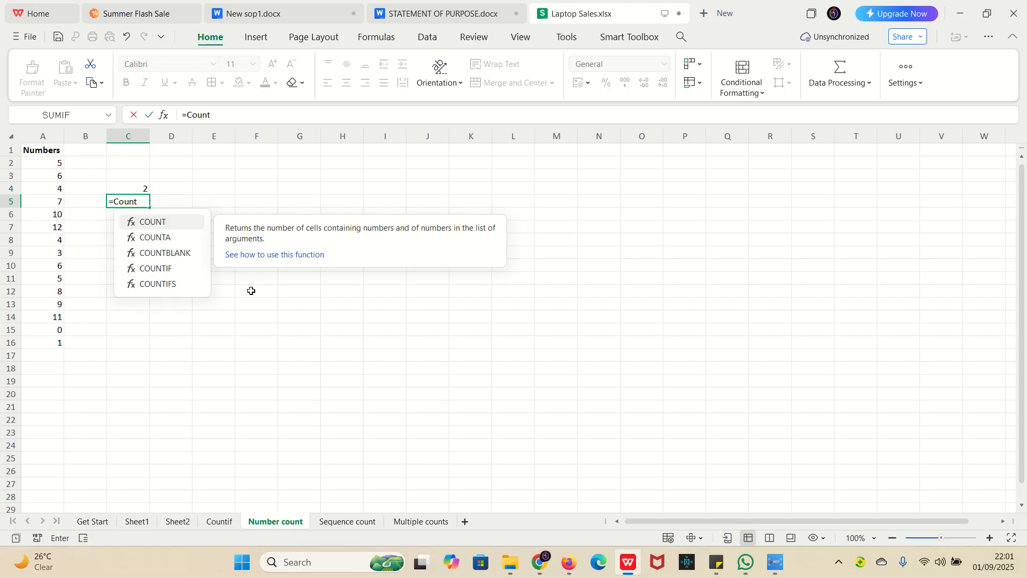
pyautogui.write('t')
pyautogui.doubleClick(160, 270)
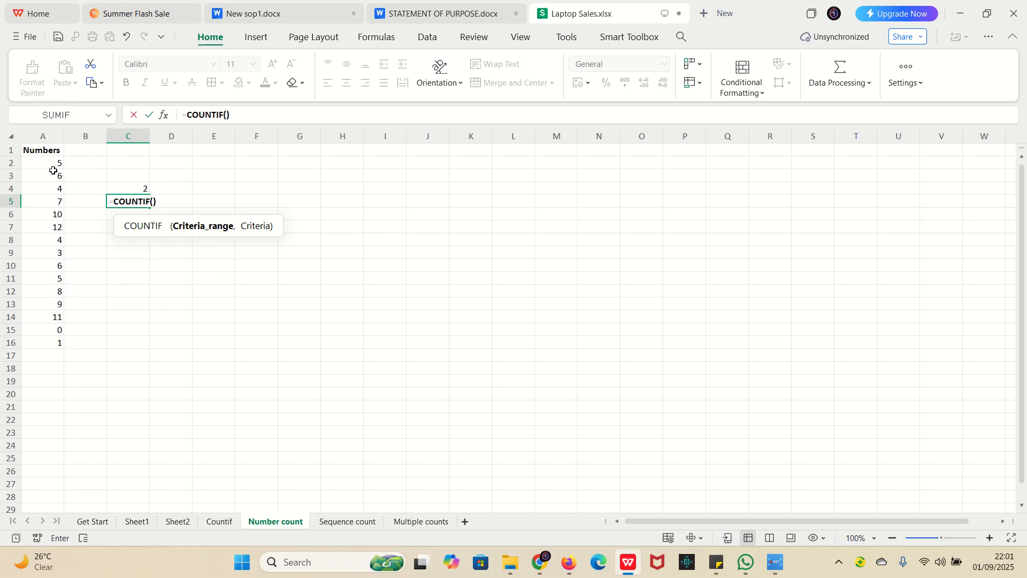
pyautogui.moveTo(53, 164); pyautogui.dragTo(53, 349)
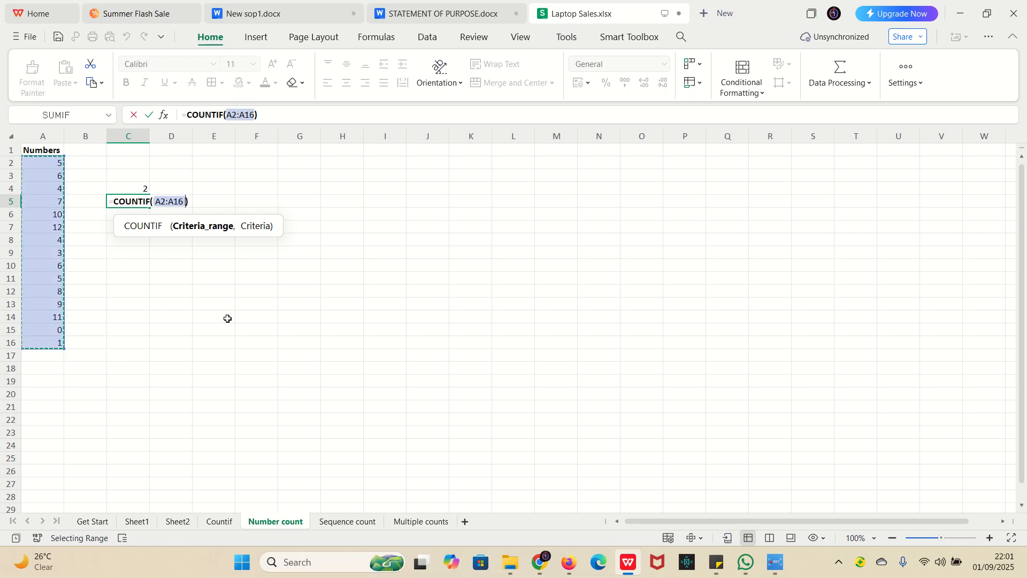
pyautogui.write(',')
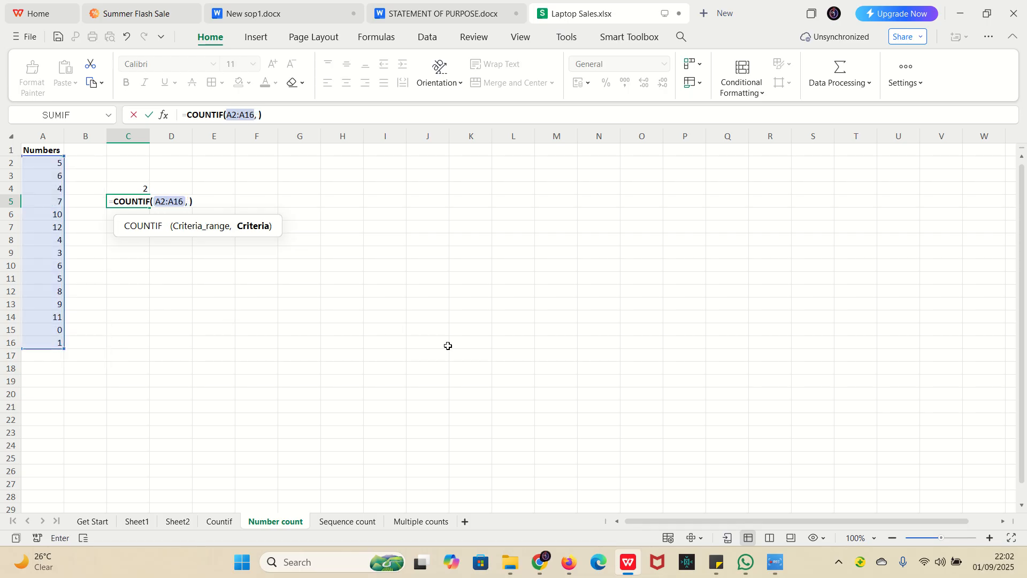
pyautogui.write(' "')
pyautogui.write('>')
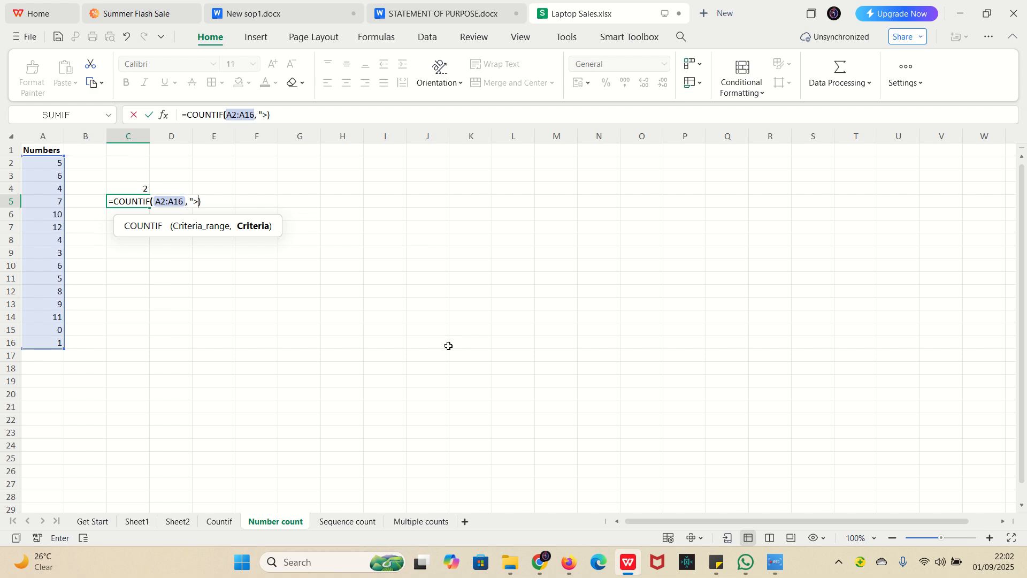
pyautogui.write('=7"')
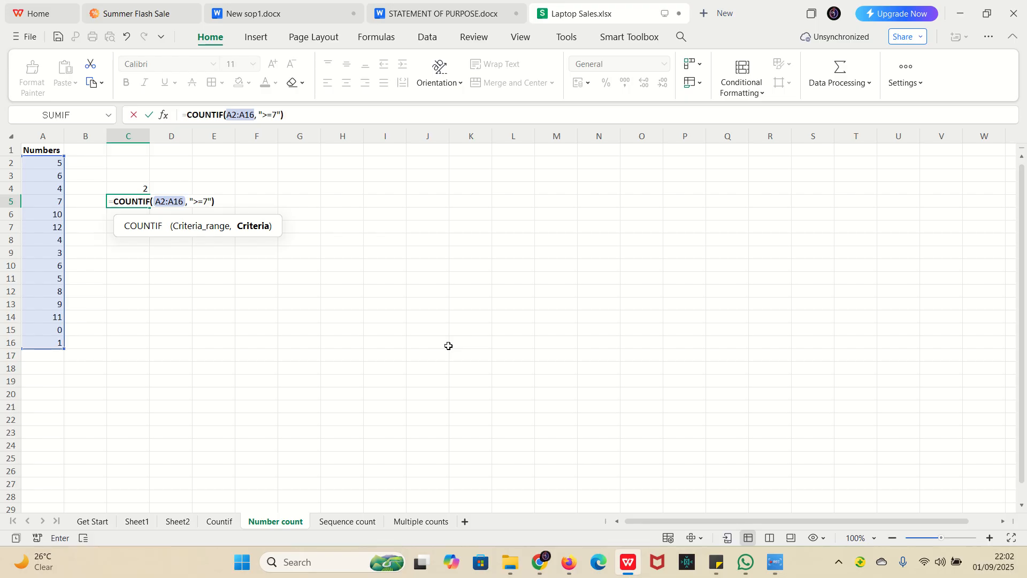
pyautogui.press('Return')
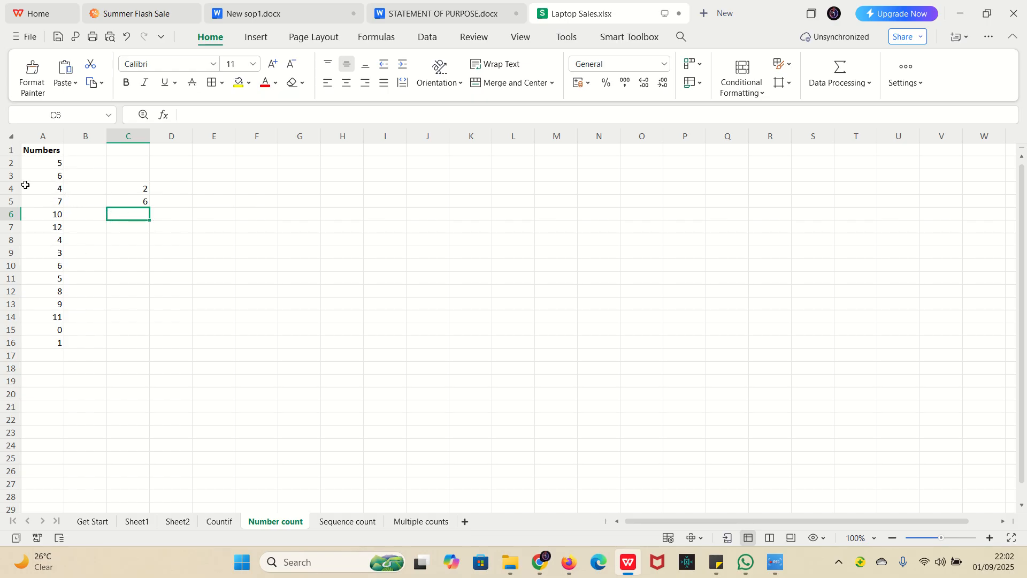
# Enter =COUNTIF(A2:A16,"<12") in C7 to count the numbers less than 12
pyautogui.click(135, 231)
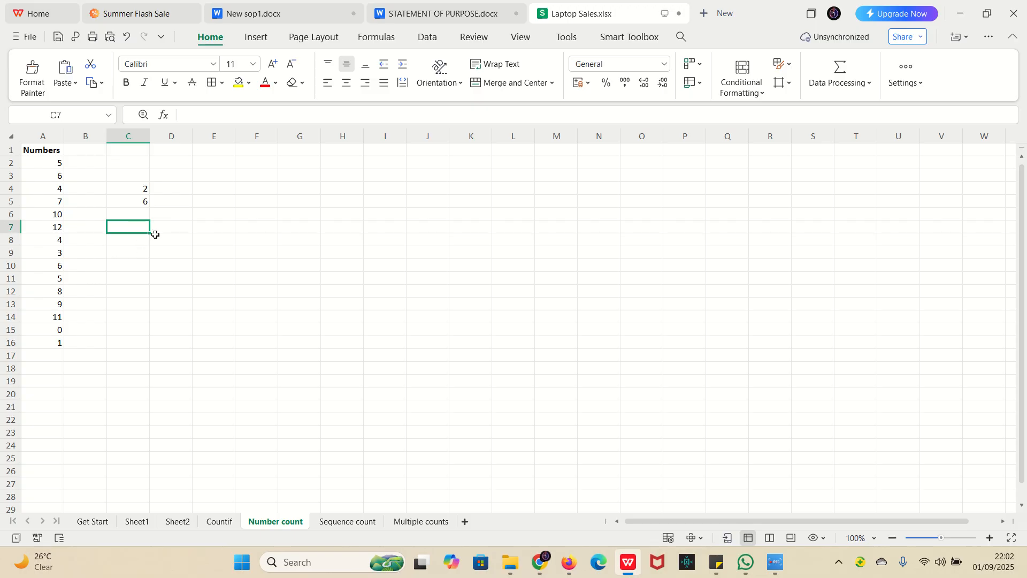
pyautogui.write('=')
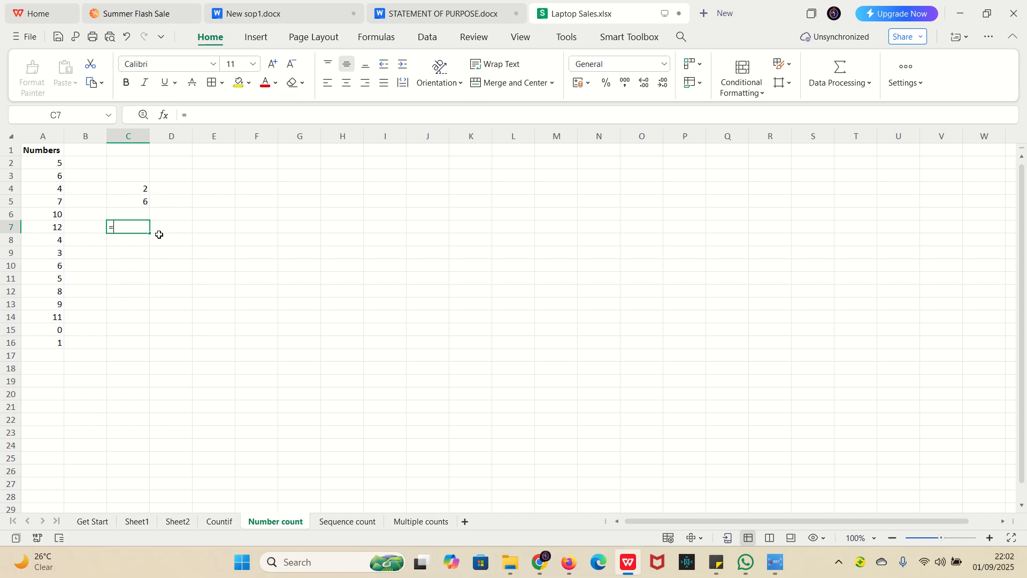
pyautogui.write('Coun')
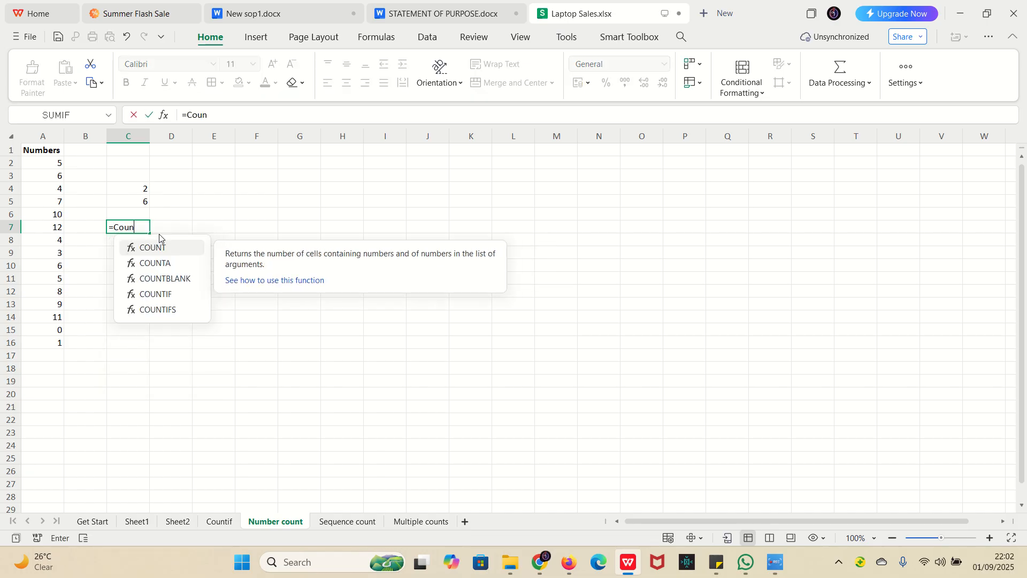
pyautogui.write('t')
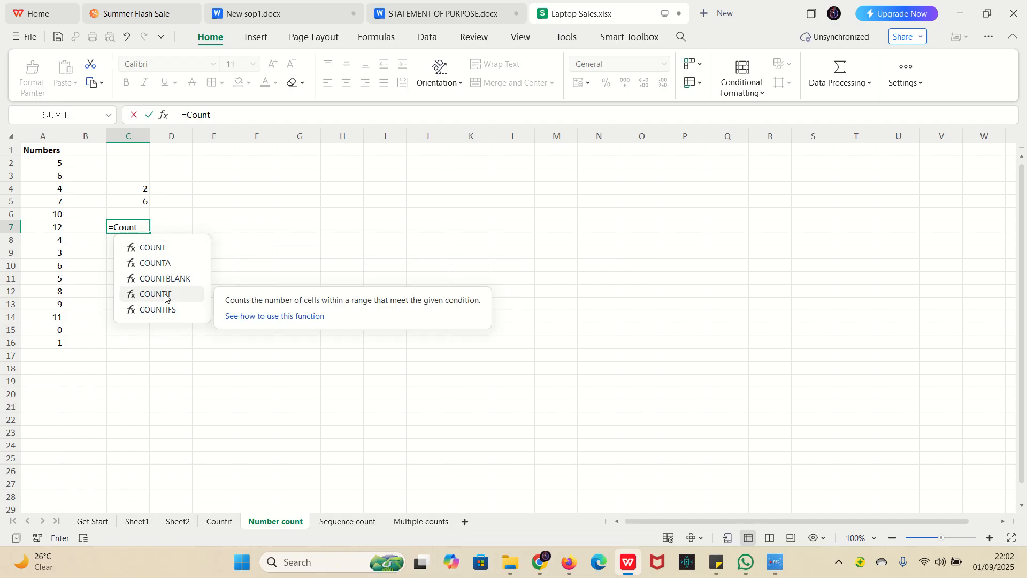
pyautogui.doubleClick(160, 294)
pyautogui.moveTo(42, 164); pyautogui.dragTo(43, 339)
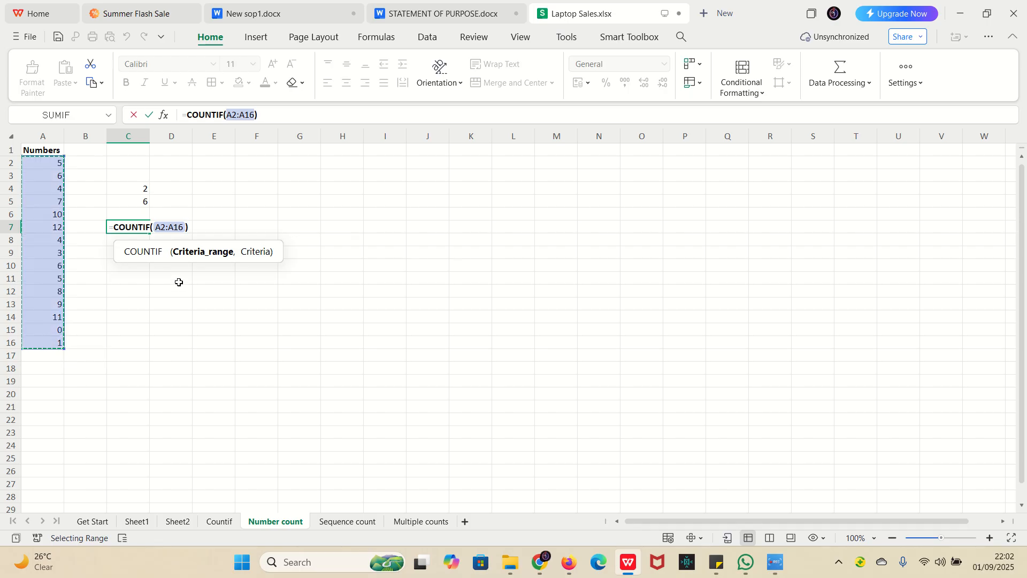
pyautogui.write(',')
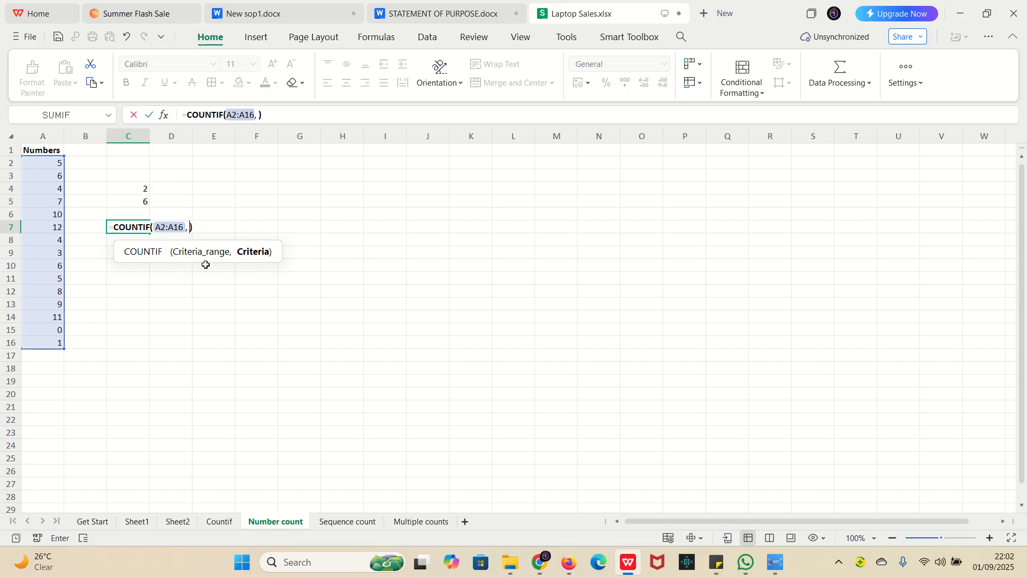
pyautogui.write('"')
pyautogui.press('BackSpace')
pyautogui.write('<12')
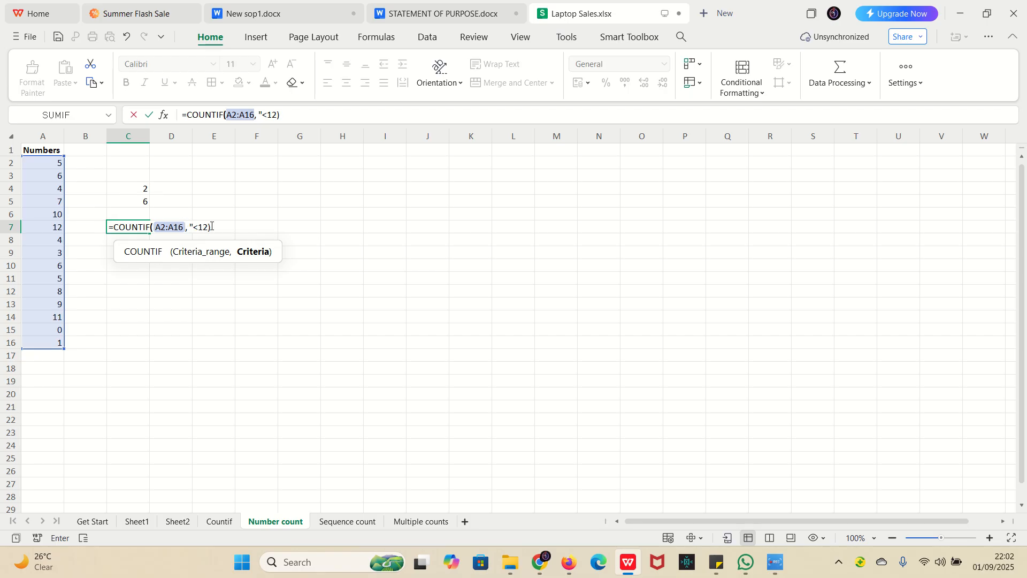
pyautogui.write('")')
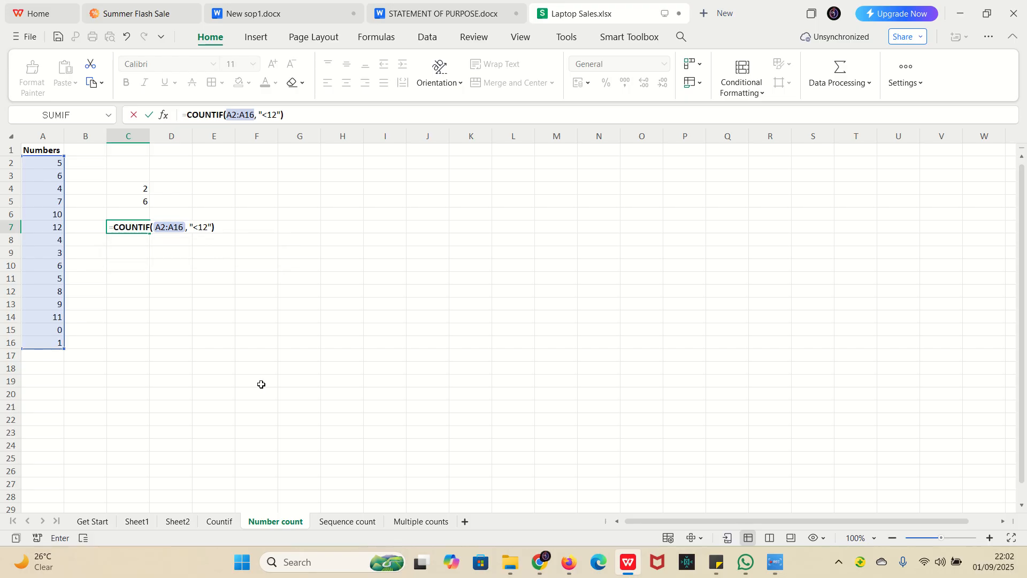
pyautogui.press('Return')
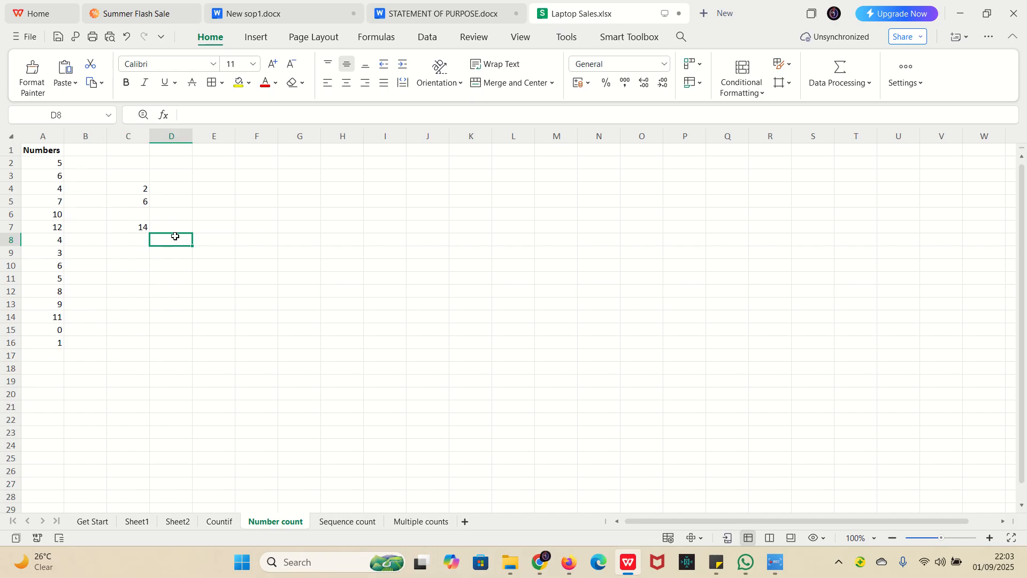
pyautogui.click(135, 230)
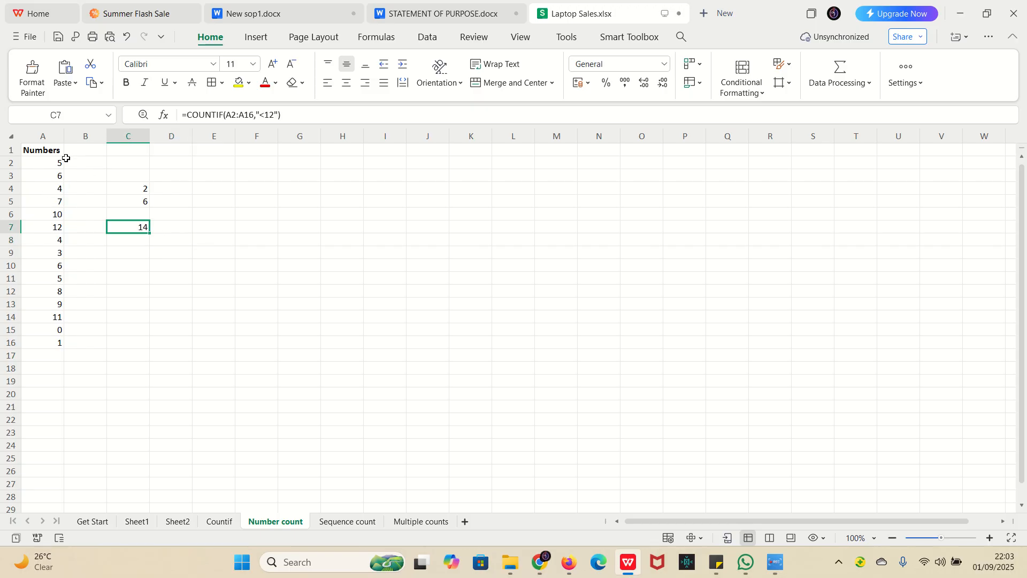
pyautogui.click(109, 179)
pyautogui.click(245, 335)
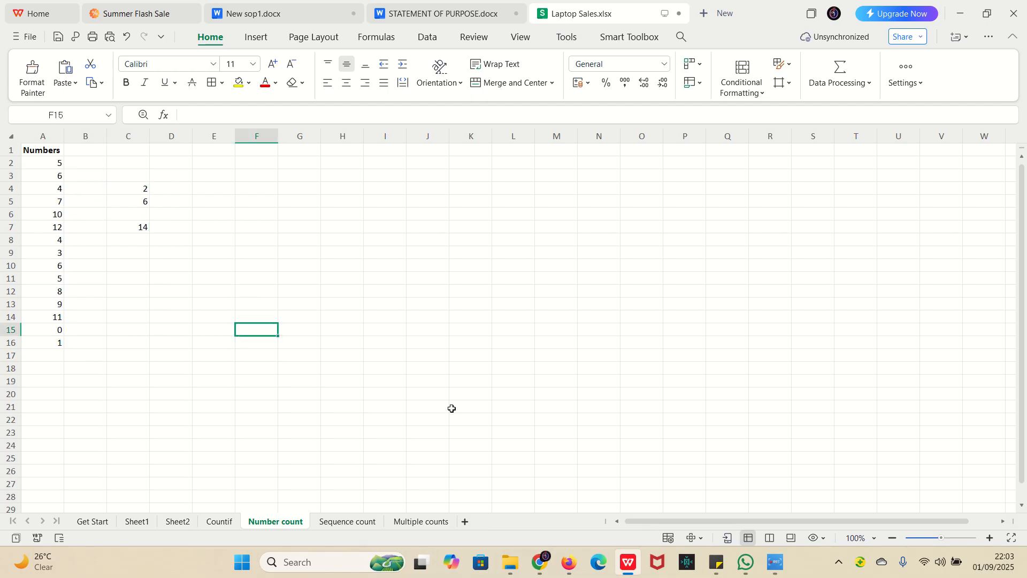
# On the Sequence count sheet, enter a COUNTIF formula in F4 over A2:A31 with an empty pair of quotation marks as the criteria
pyautogui.click(341, 523)
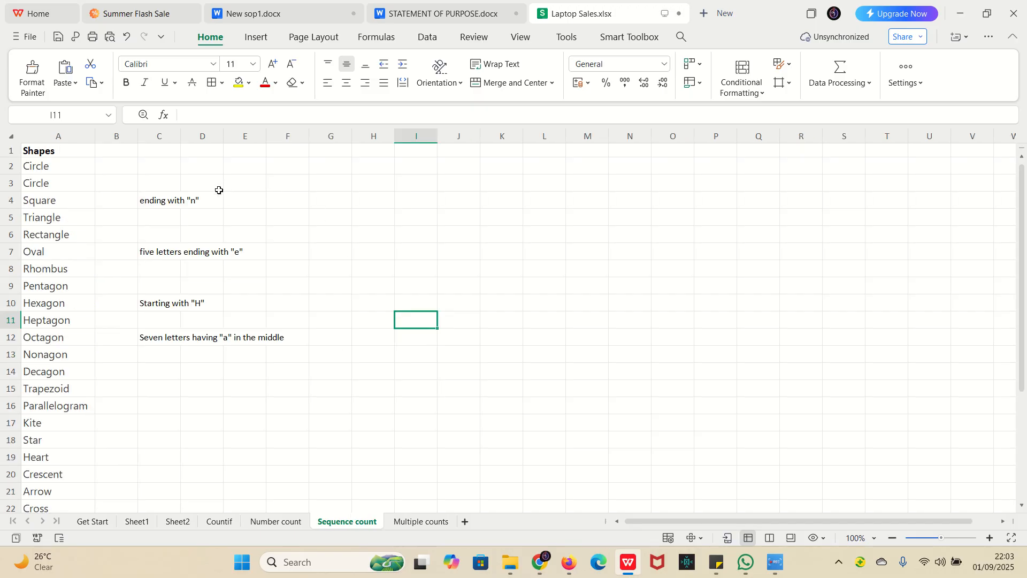
pyautogui.click(306, 207)
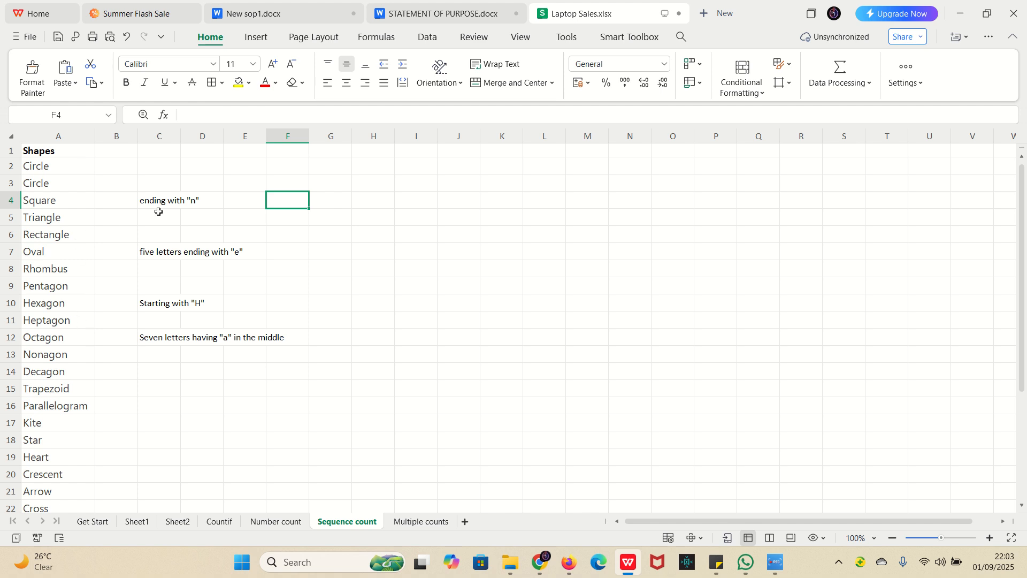
pyautogui.write('=')
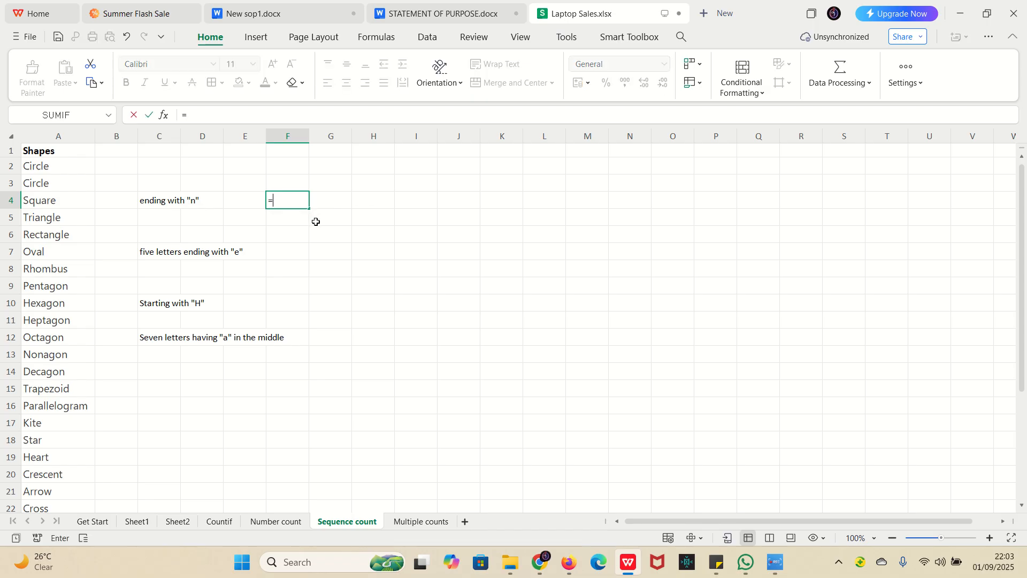
pyautogui.write('Count')
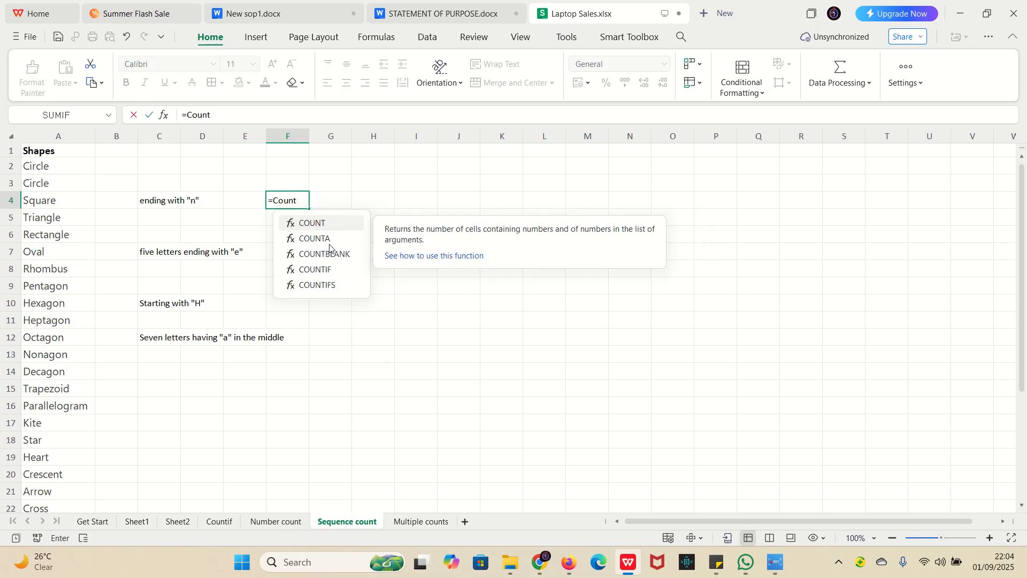
pyautogui.doubleClick(328, 270)
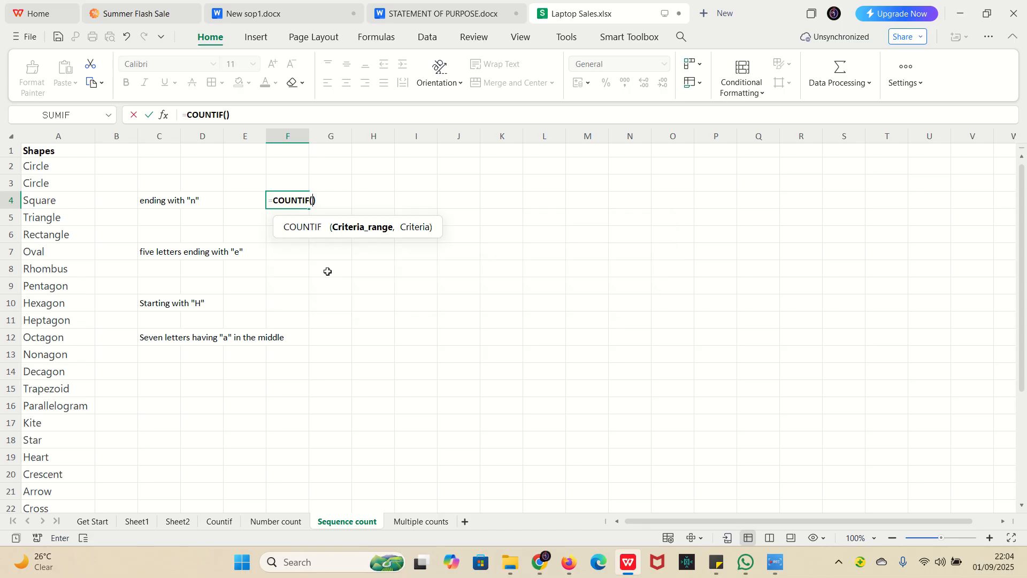
pyautogui.click(38, 167)
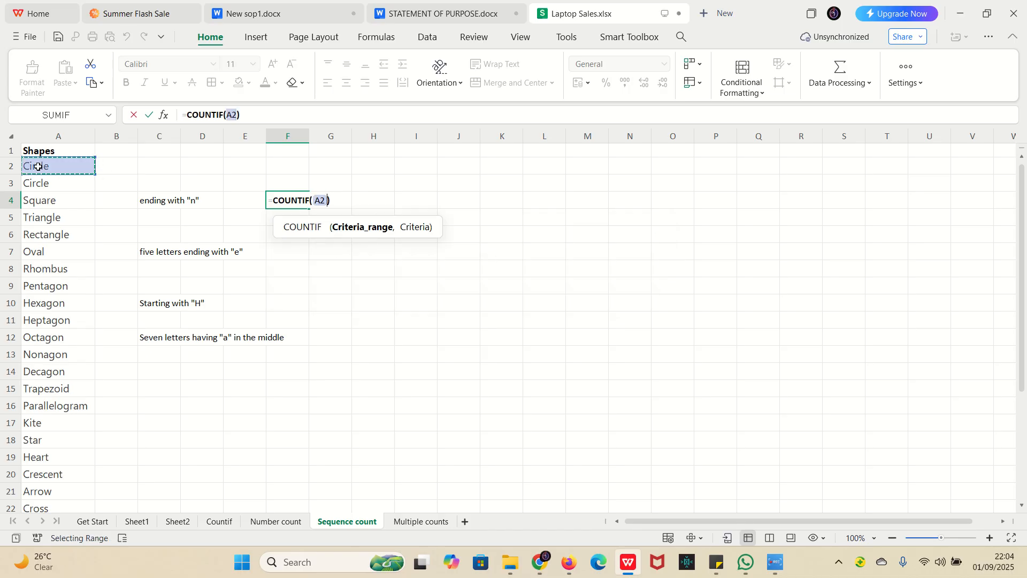
pyautogui.hotkey('ctrl', 'shift', 'Down')
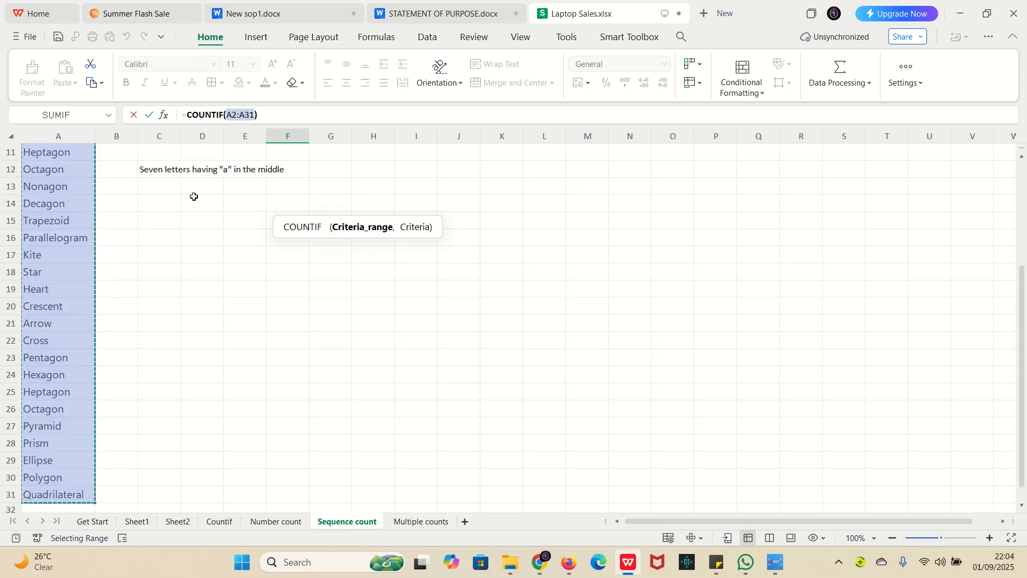
pyautogui.scroll(1, 238, 249)
pyautogui.scroll(4, 238, 247)
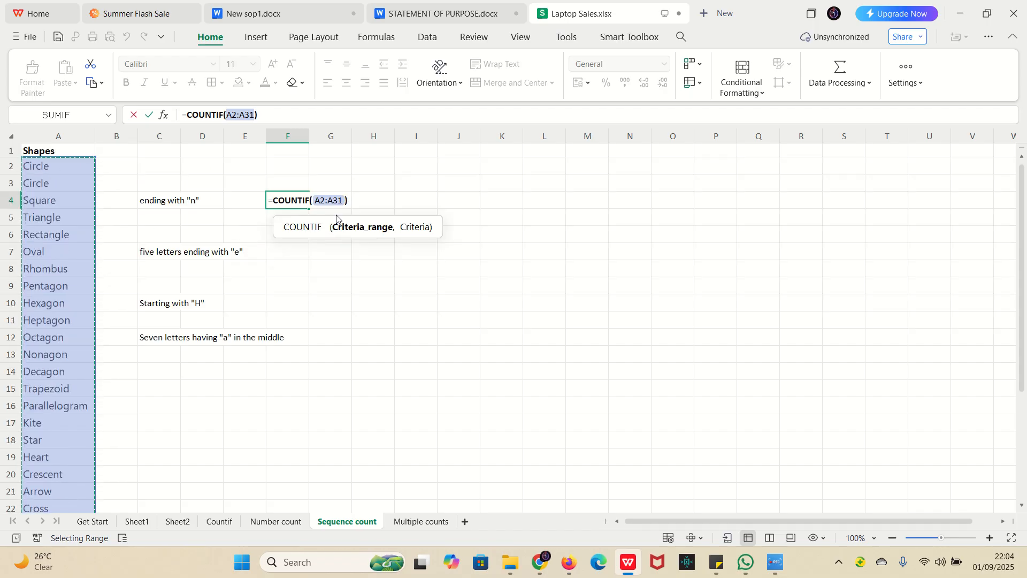
pyautogui.write(',')
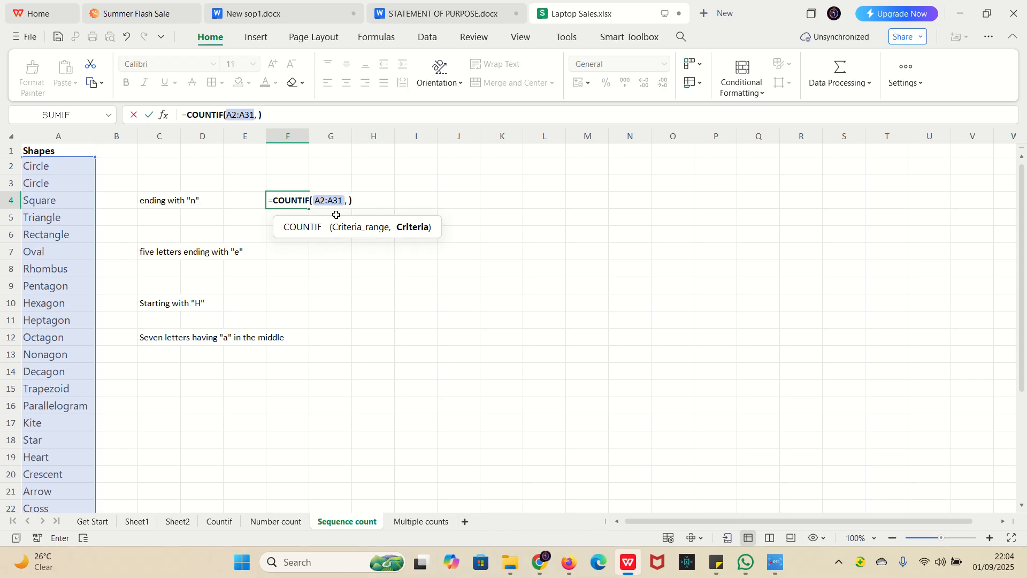
pyautogui.write(' ""')
pyautogui.press('Left')
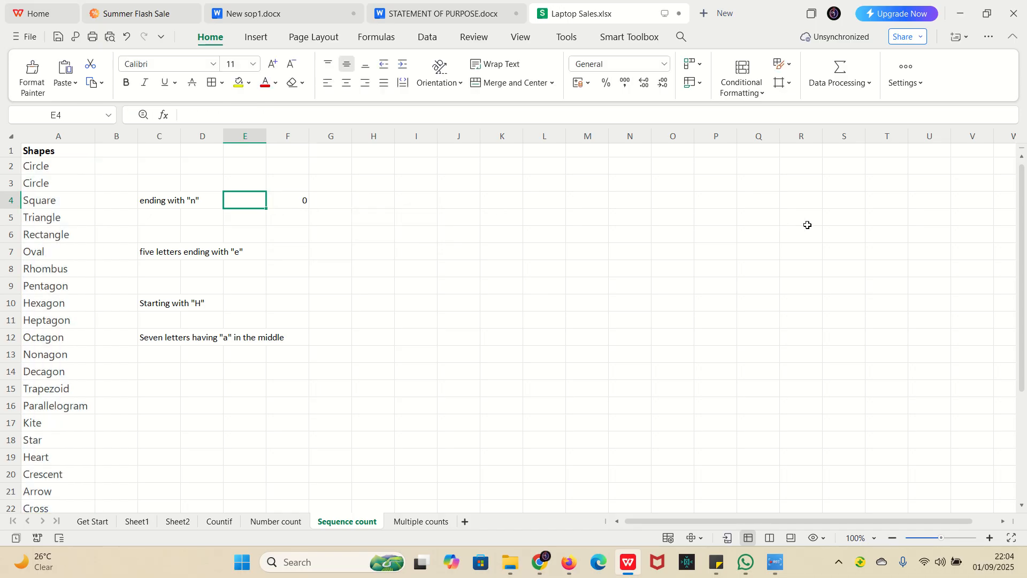
# Set the criteria of the COUNTIF formula in F4 to "*n" to count the shapes ending with n
pyautogui.doubleClick(304, 199)
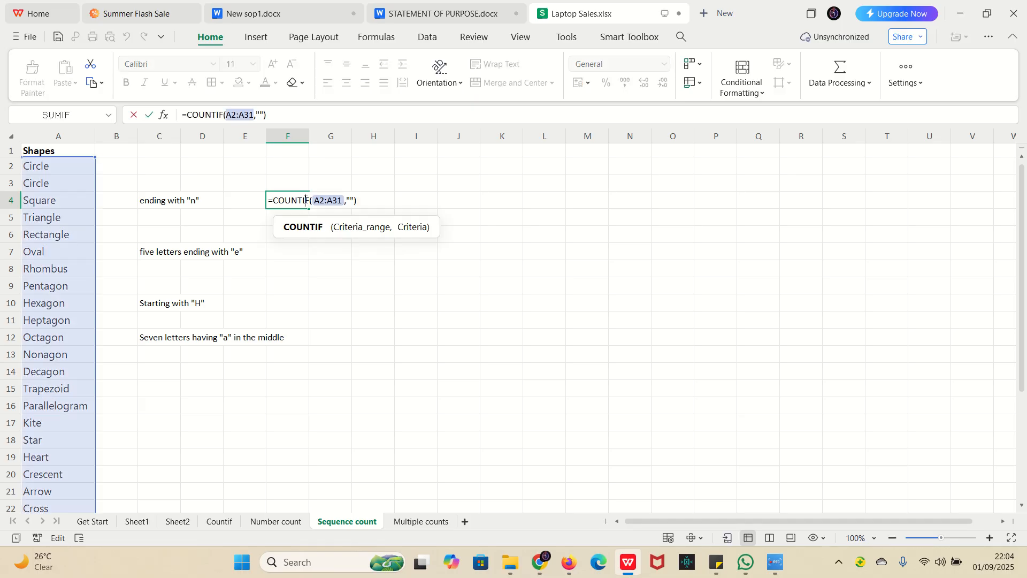
pyautogui.press('Left')
pyautogui.press('Left')
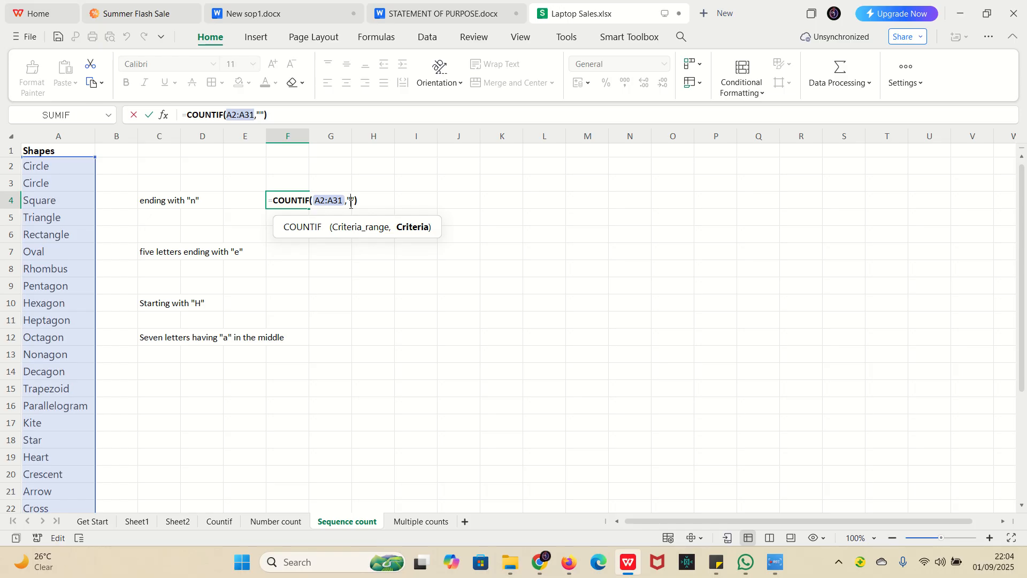
pyautogui.write('*n')
pyautogui.click(370, 202)
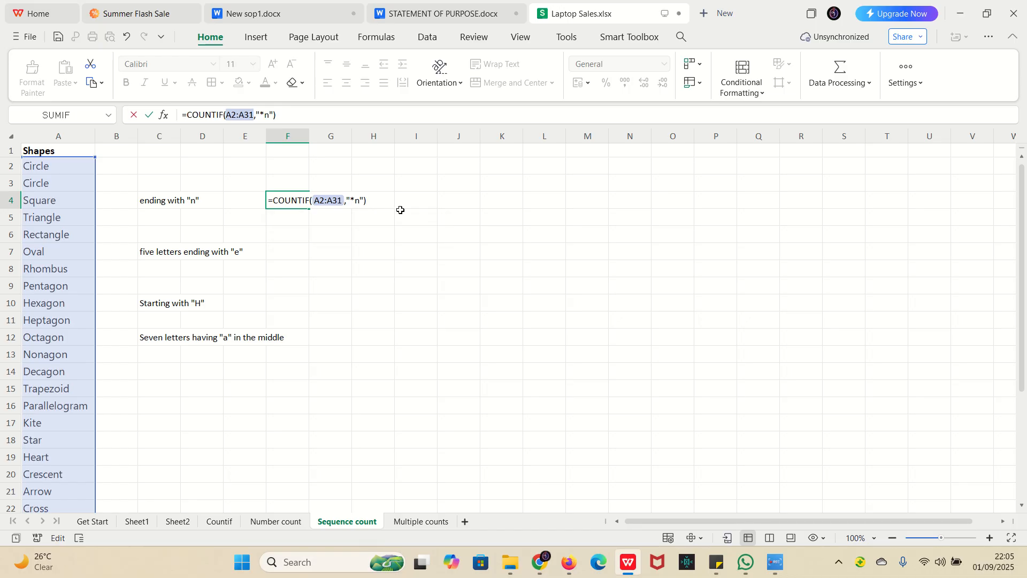
pyautogui.press('Return')
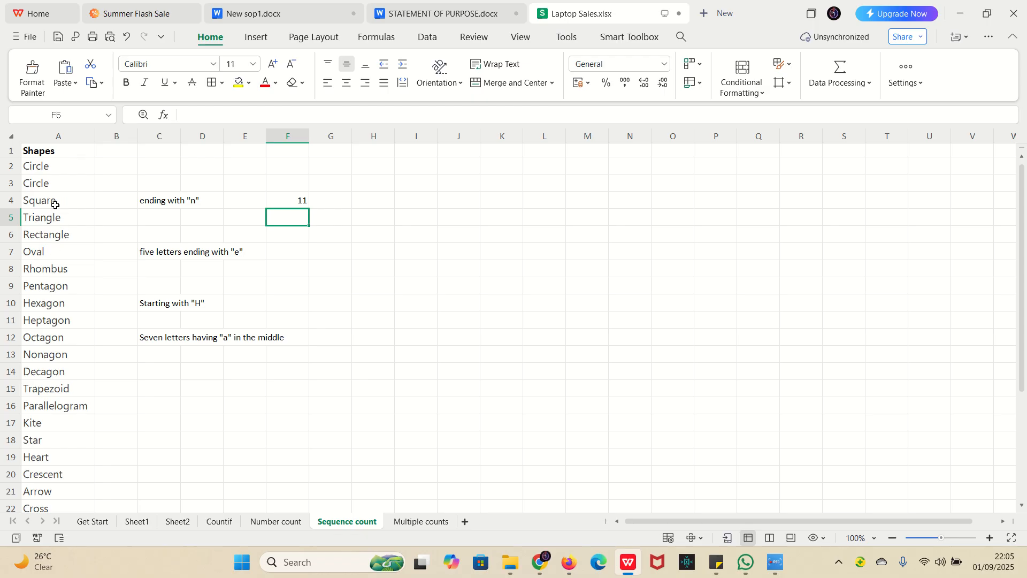
# Examine the Shapes list in column A for names ending with n and for five-letter names ending with e
pyautogui.scroll(-3, 65, 289)
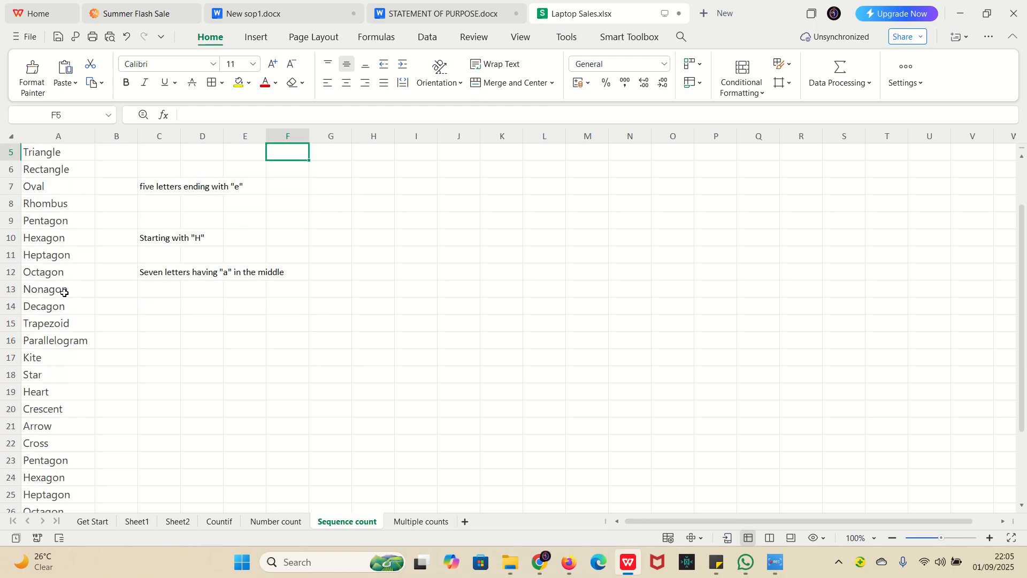
pyautogui.scroll(3, 62, 299)
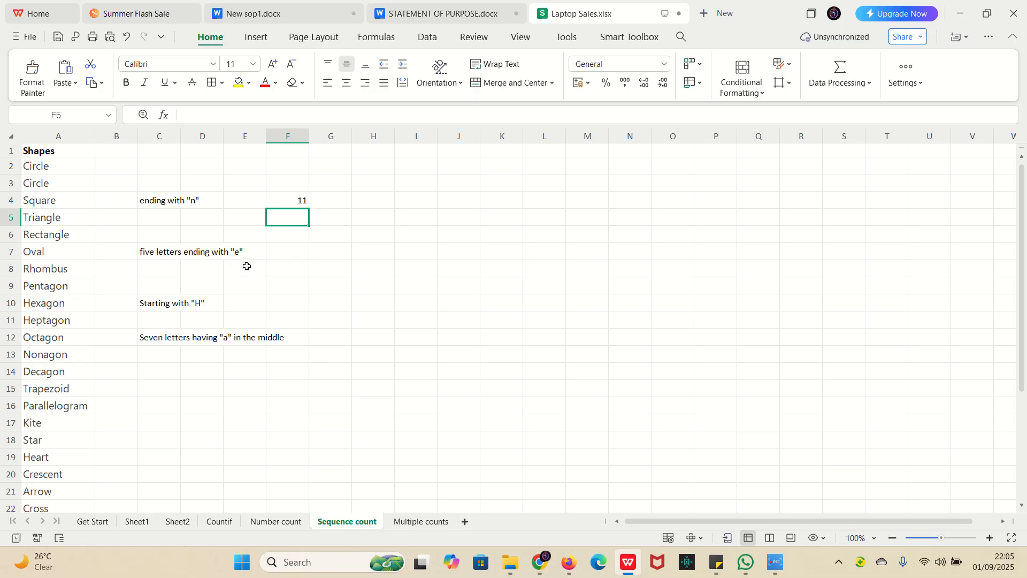
pyautogui.click(292, 255)
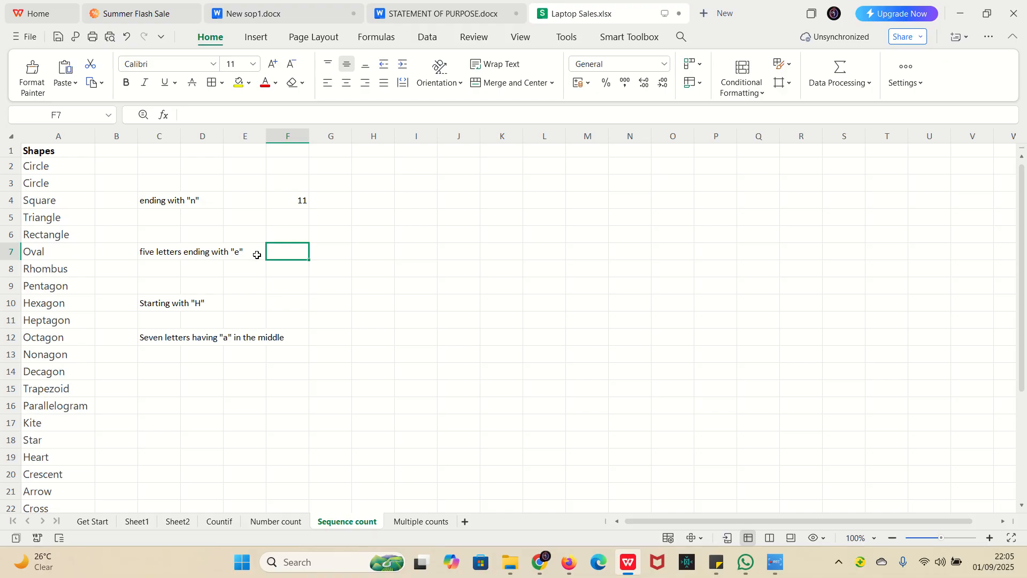
pyautogui.scroll(-1, 50, 260)
pyautogui.scroll(1, 50, 259)
pyautogui.scroll(-2, 58, 181)
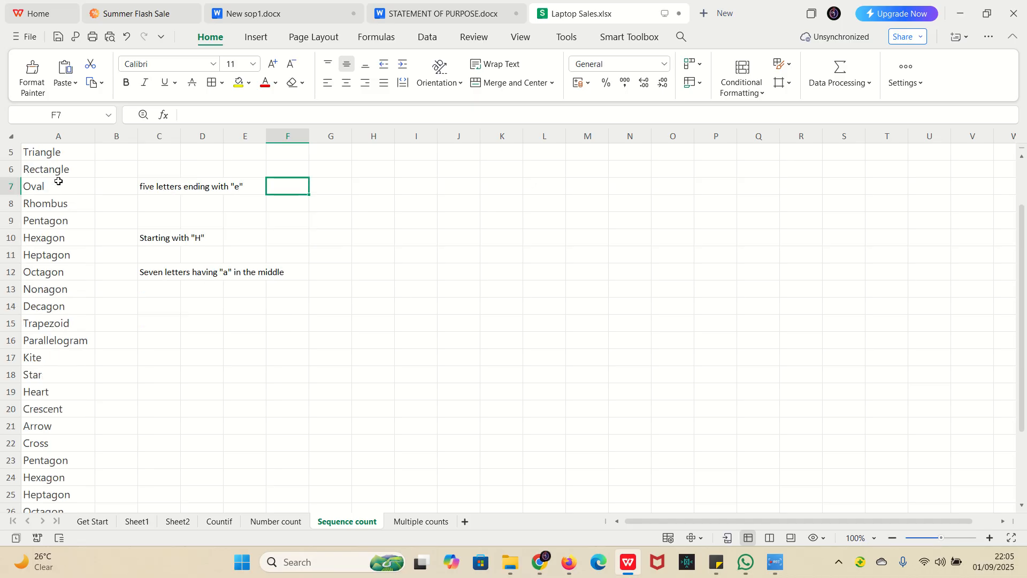
pyautogui.scroll(-4, 56, 262)
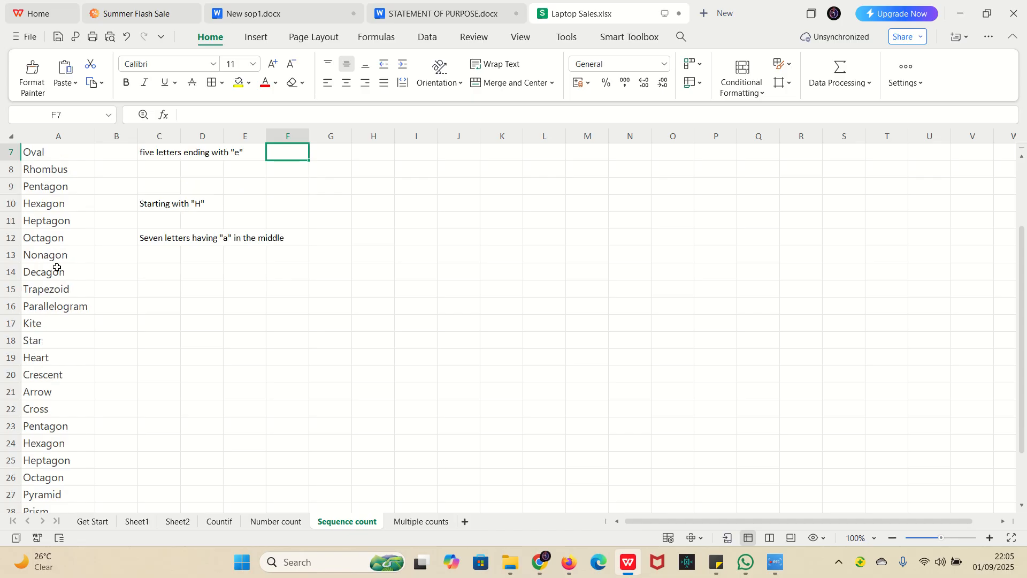
pyautogui.scroll(-1, 57, 268)
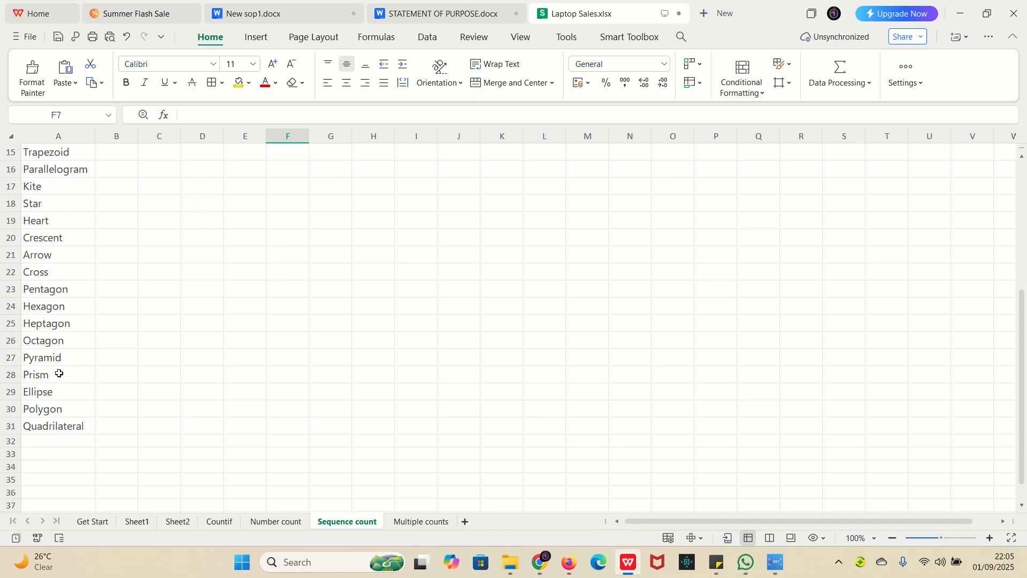
pyautogui.scroll(6, 51, 310)
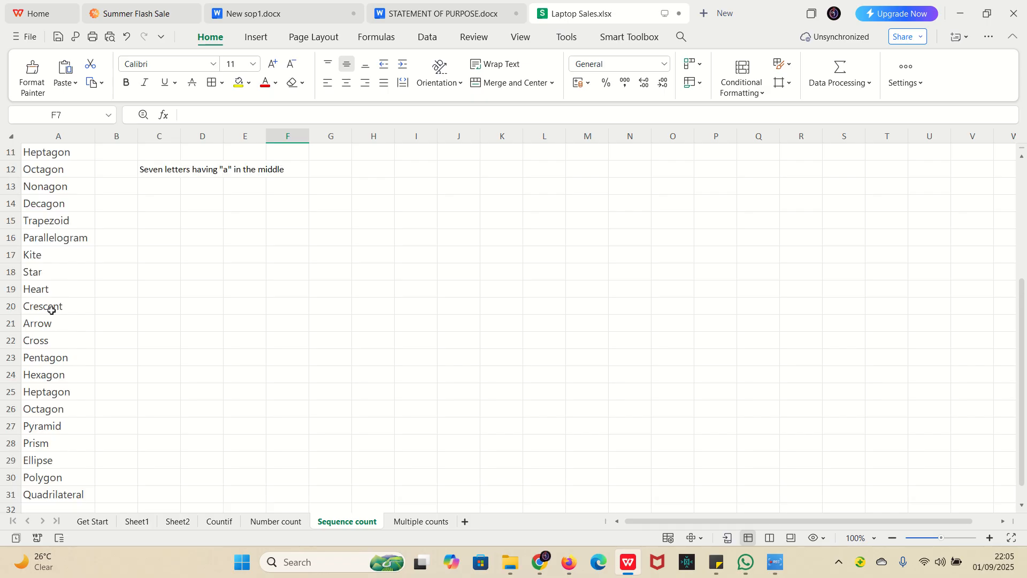
pyautogui.scroll(1, 51, 310)
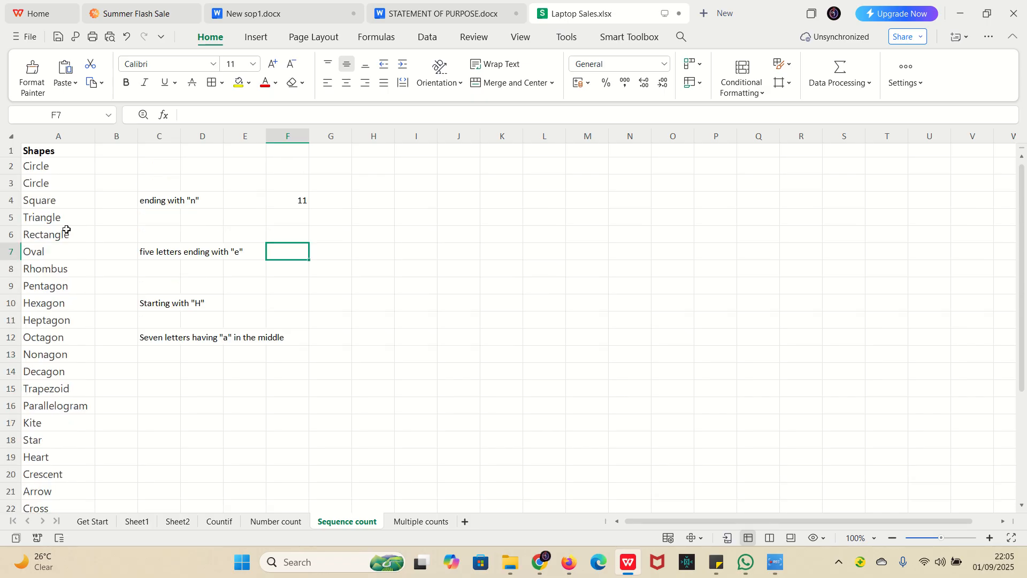
# Change the label in C7 to read Six letters ending with "e"
pyautogui.doubleClick(151, 252)
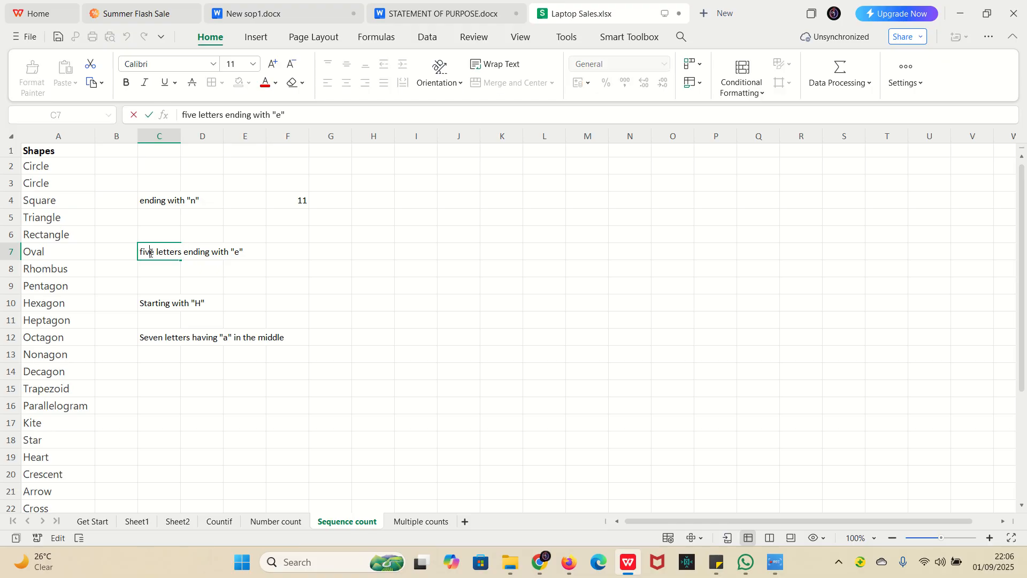
pyautogui.press('BackSpace')
pyautogui.press('BackSpace')
pyautogui.press('BackSpace')
pyautogui.write('S')
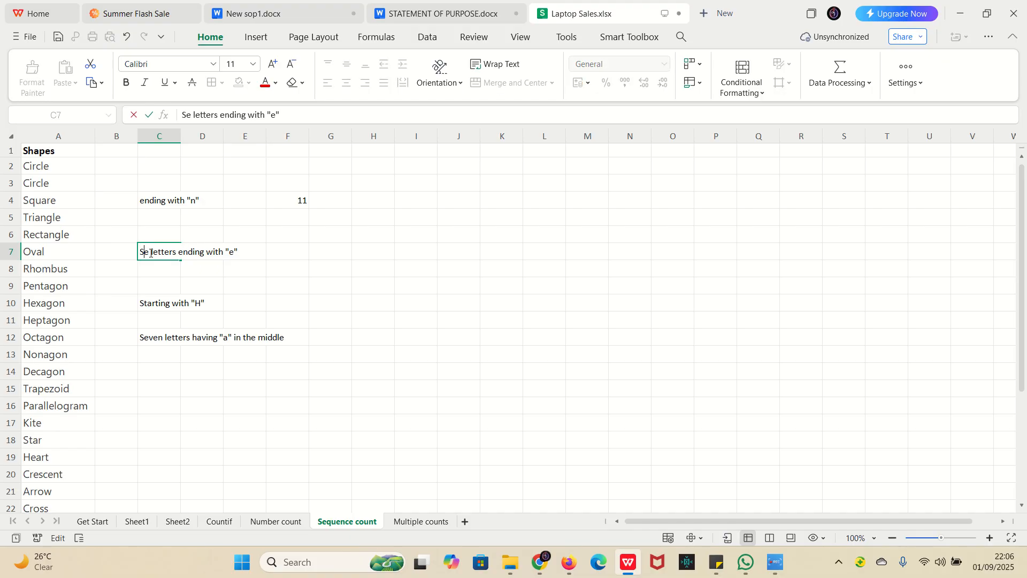
pyautogui.write('i')
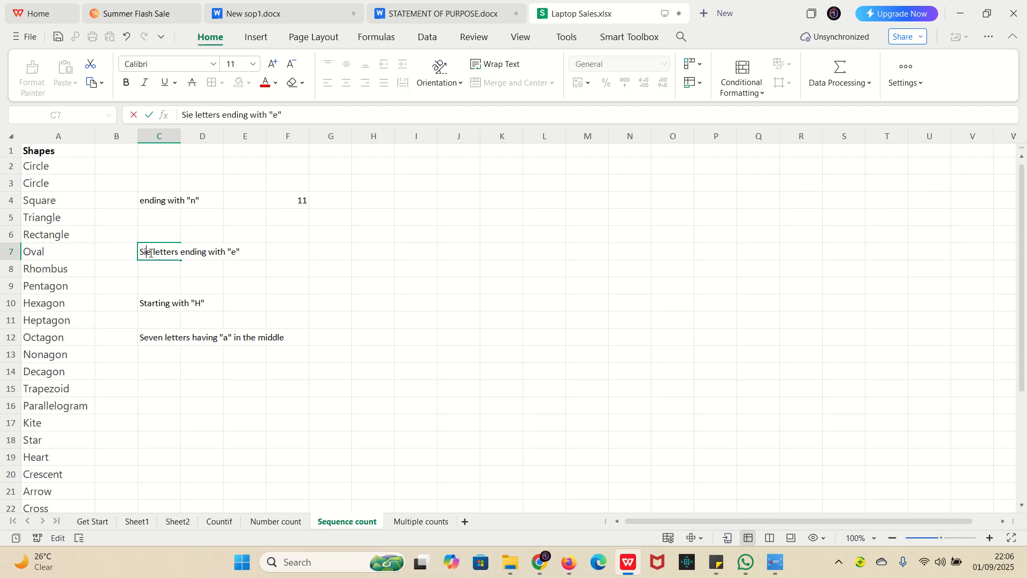
pyautogui.press('Delete')
pyautogui.write('x')
pyautogui.click(254, 266)
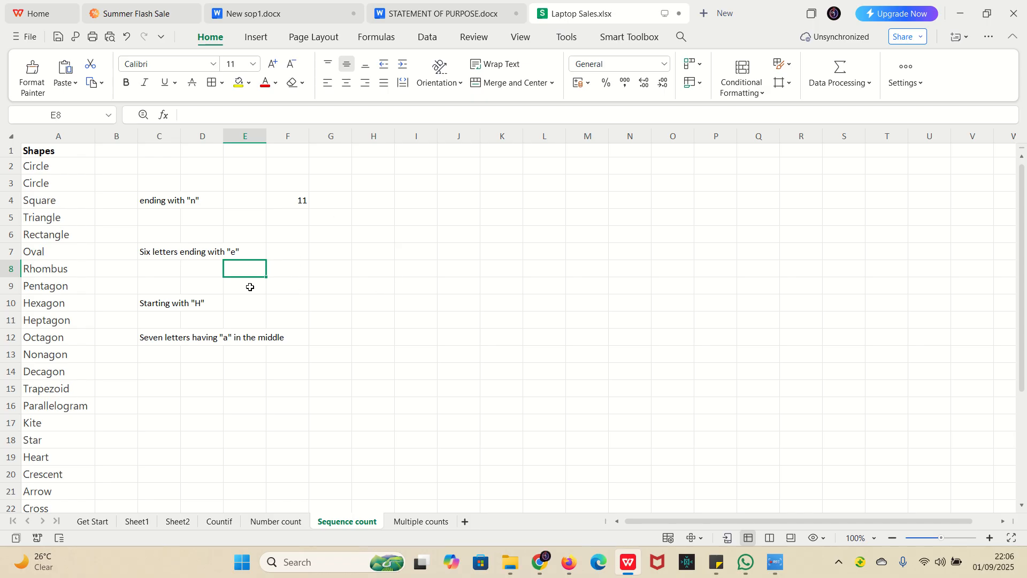
# Enter =COUNTIF(A2:A31, "?????e") in F7 to count the six-letter shapes ending with e
pyautogui.click(285, 253)
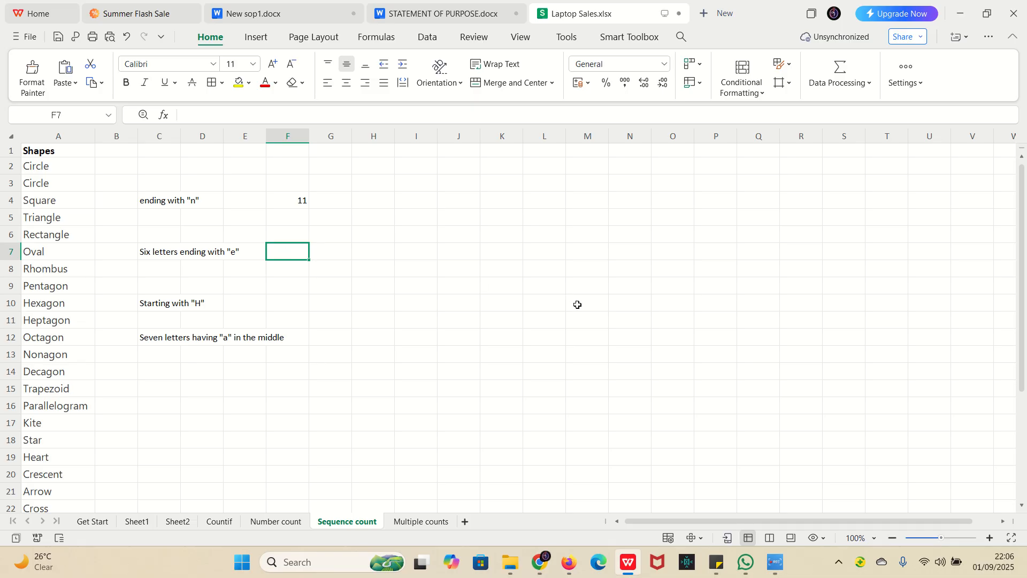
pyautogui.write('=co')
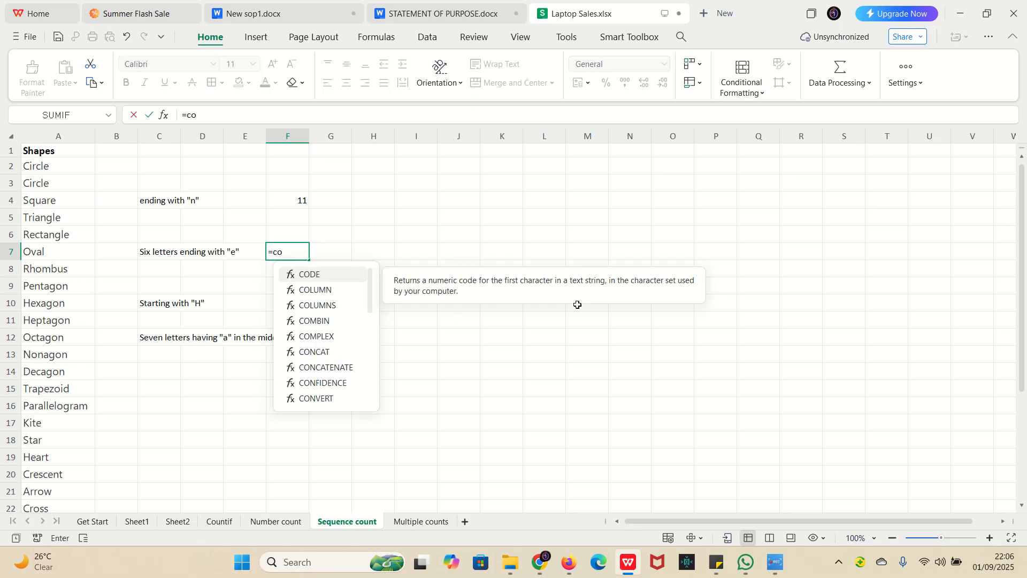
pyautogui.write('unt')
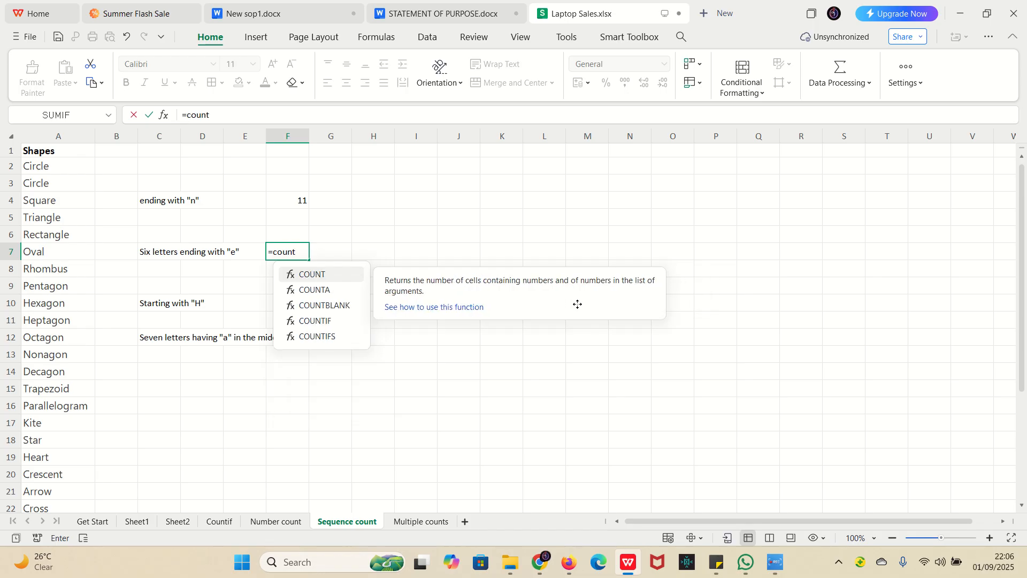
pyautogui.doubleClick(324, 326)
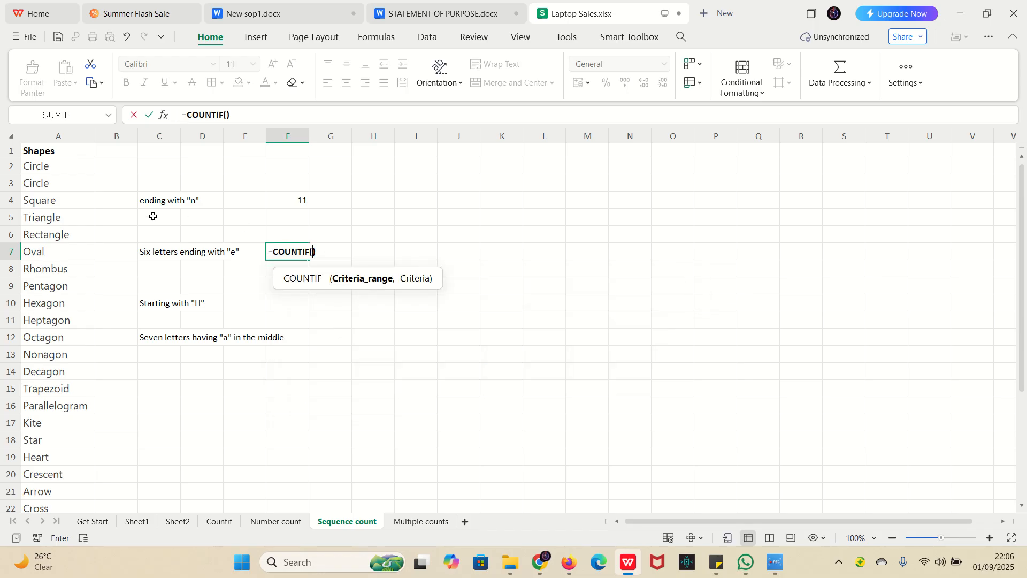
pyautogui.click(58, 169)
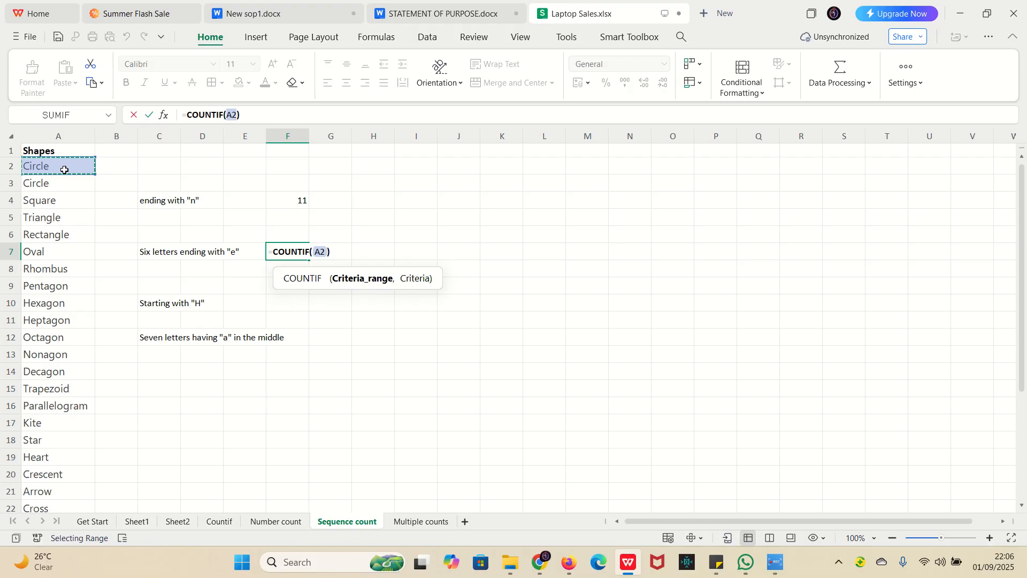
pyautogui.hotkey('ctrl', 'shift', 'Down')
pyautogui.scroll(2, 97, 168)
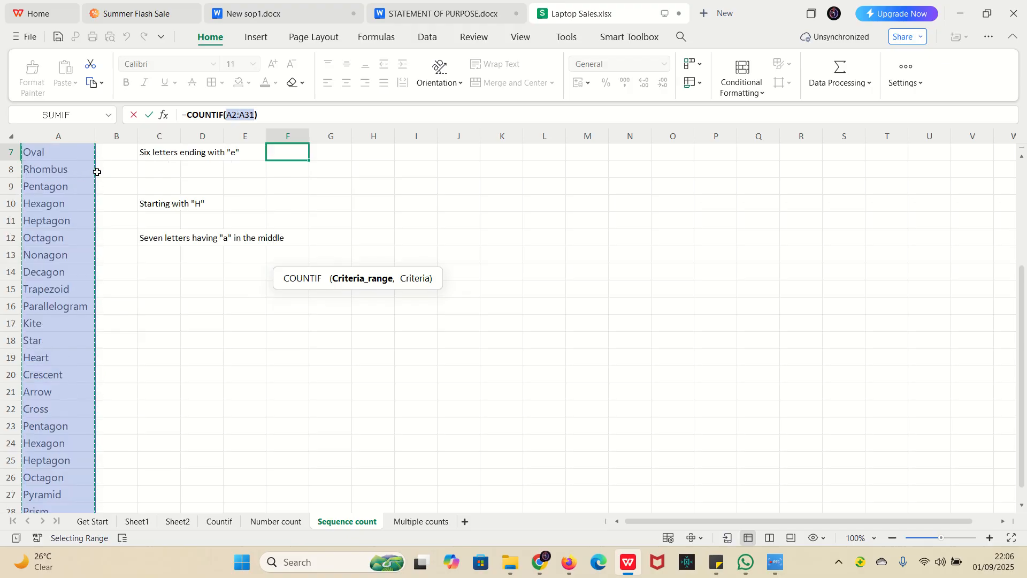
pyautogui.write(', ')
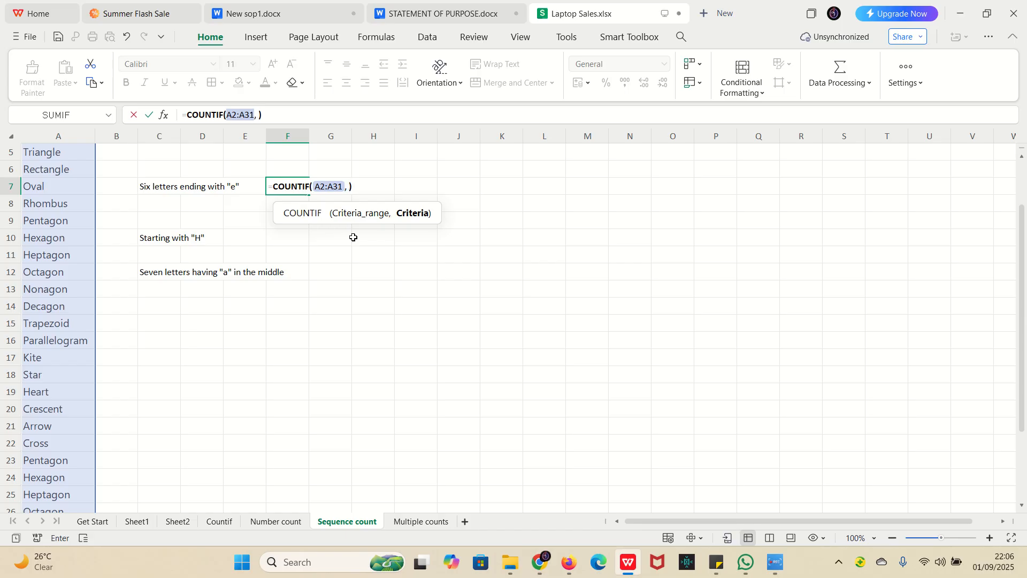
pyautogui.write('"')
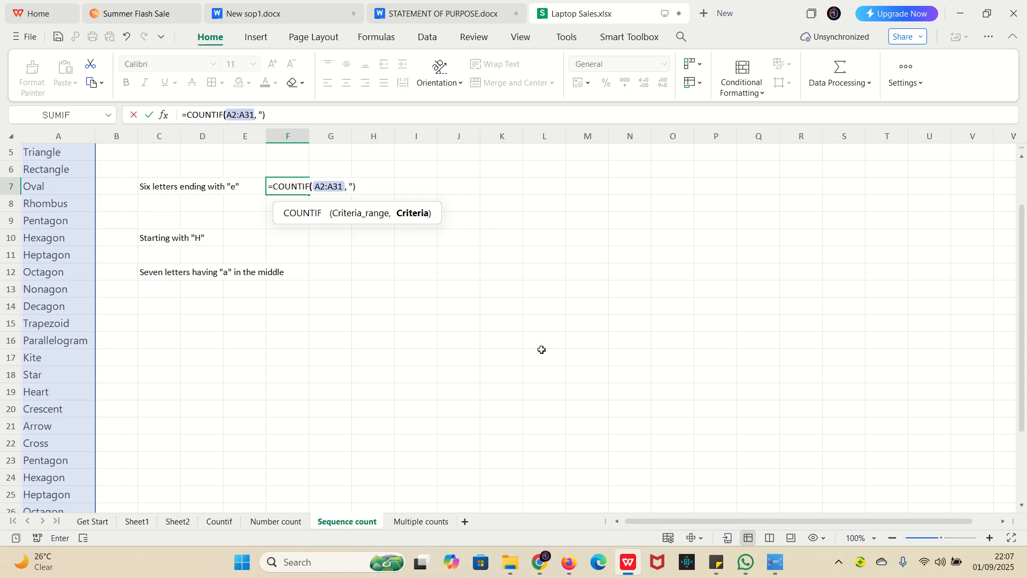
pyautogui.write('?????e"')
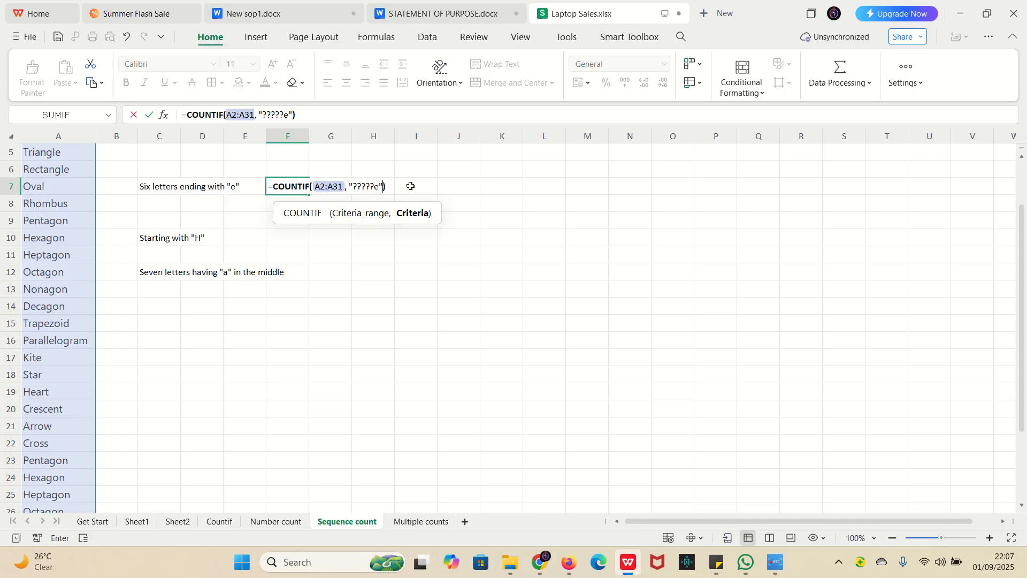
pyautogui.click(394, 186)
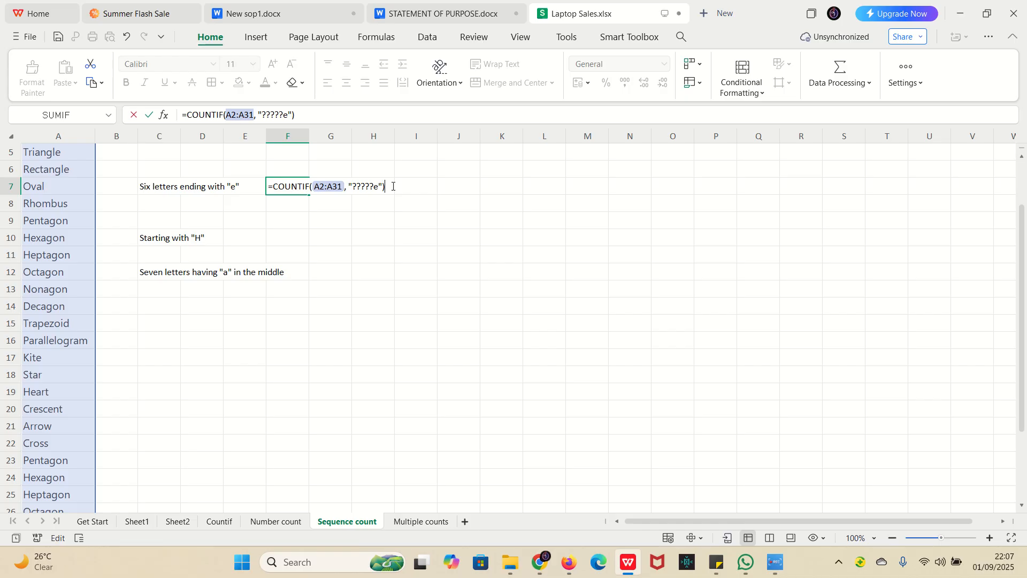
pyautogui.press('Return')
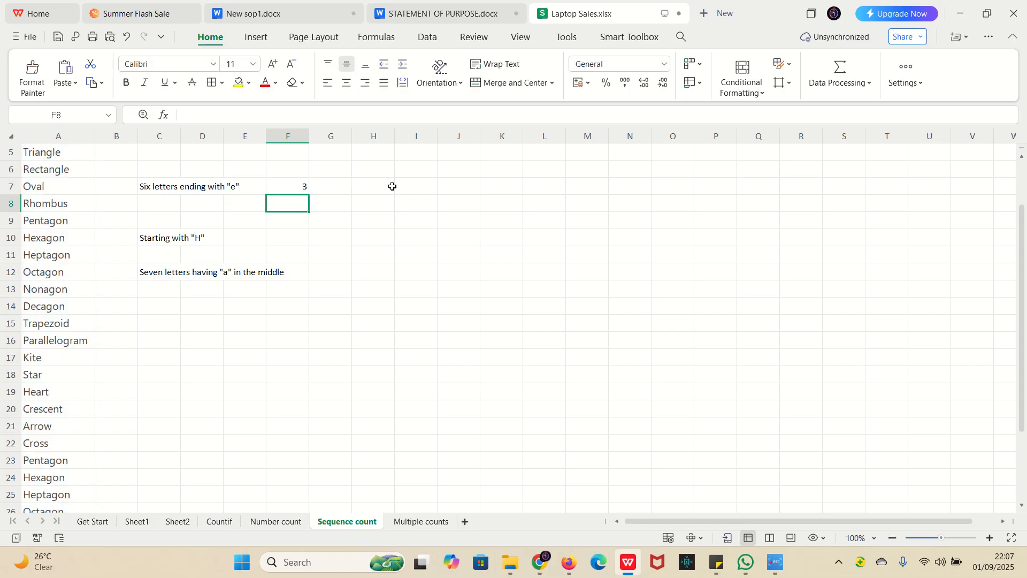
# Enter =COUNTIF(A2:A31, "H*") in F10 to count the shapes starting with H
pyautogui.scroll(3, 383, 188)
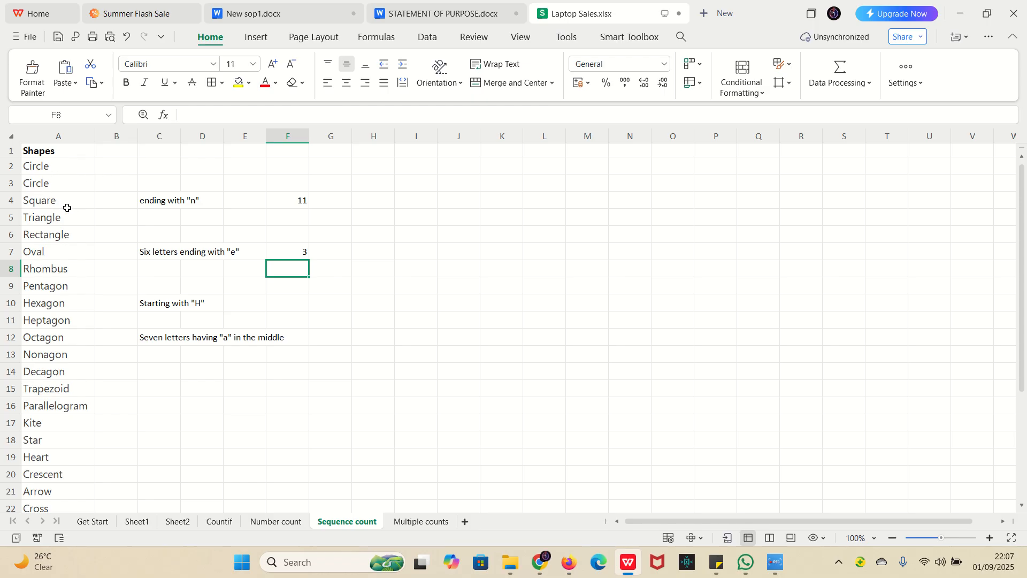
pyautogui.scroll(-4, 67, 208)
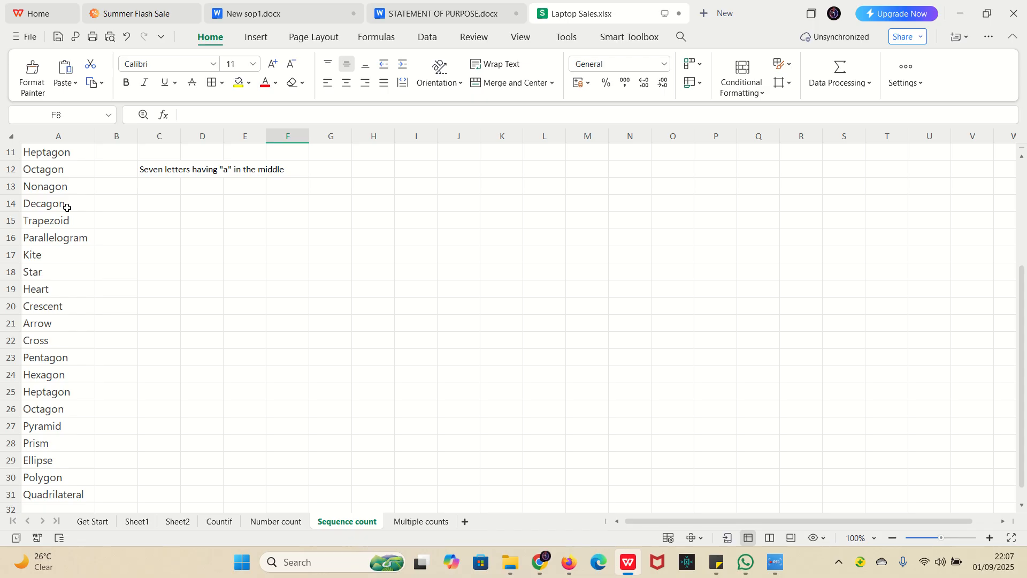
pyautogui.scroll(2, 67, 208)
pyautogui.scroll(2, 67, 207)
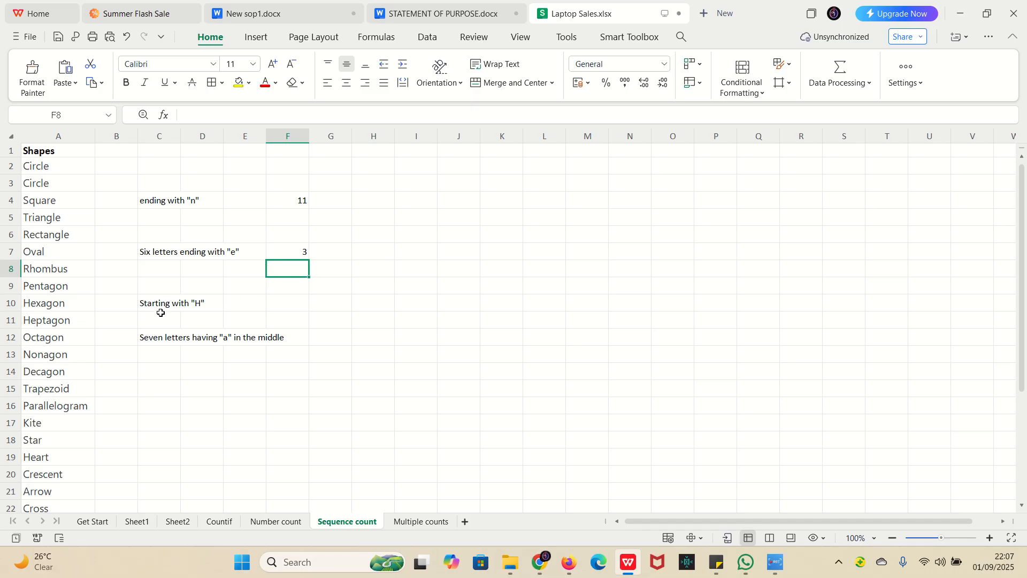
pyautogui.click(279, 303)
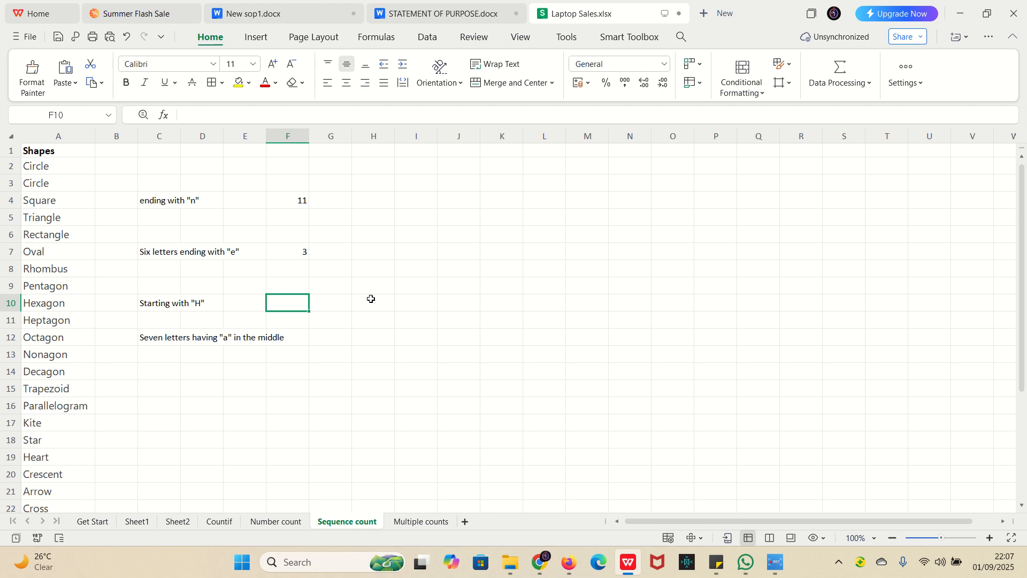
pyautogui.write('=Count')
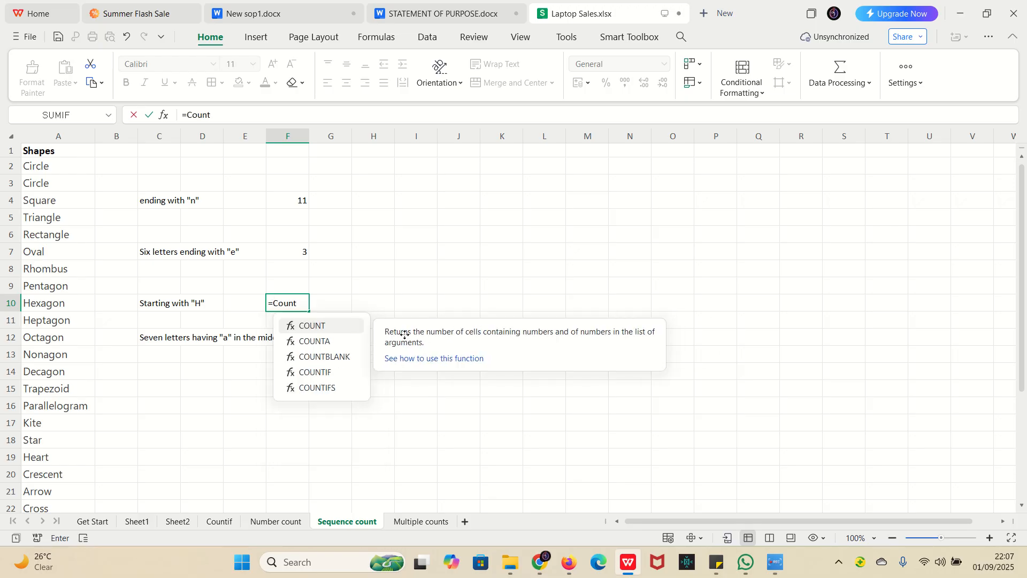
pyautogui.click(322, 372)
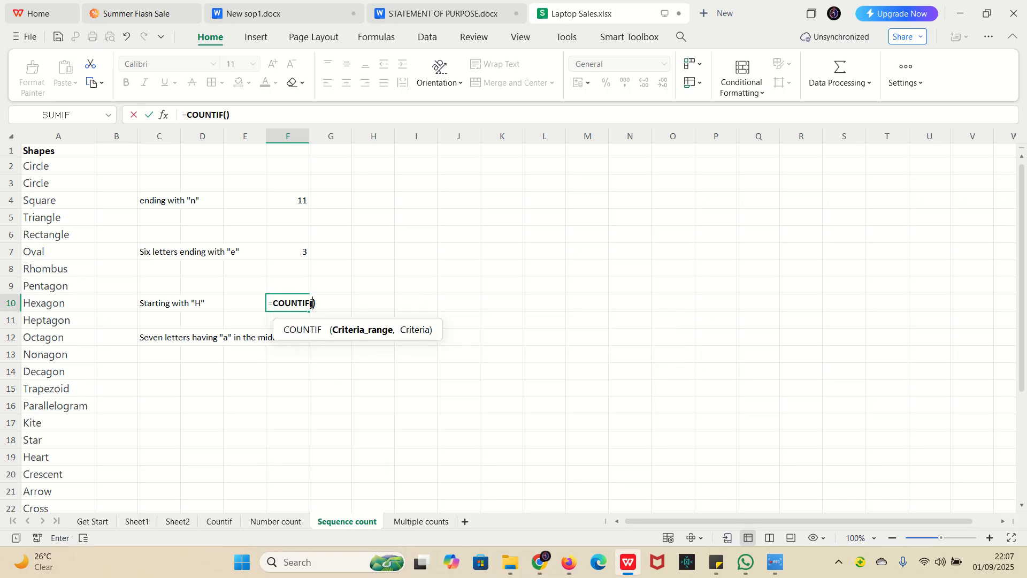
pyautogui.click(66, 169)
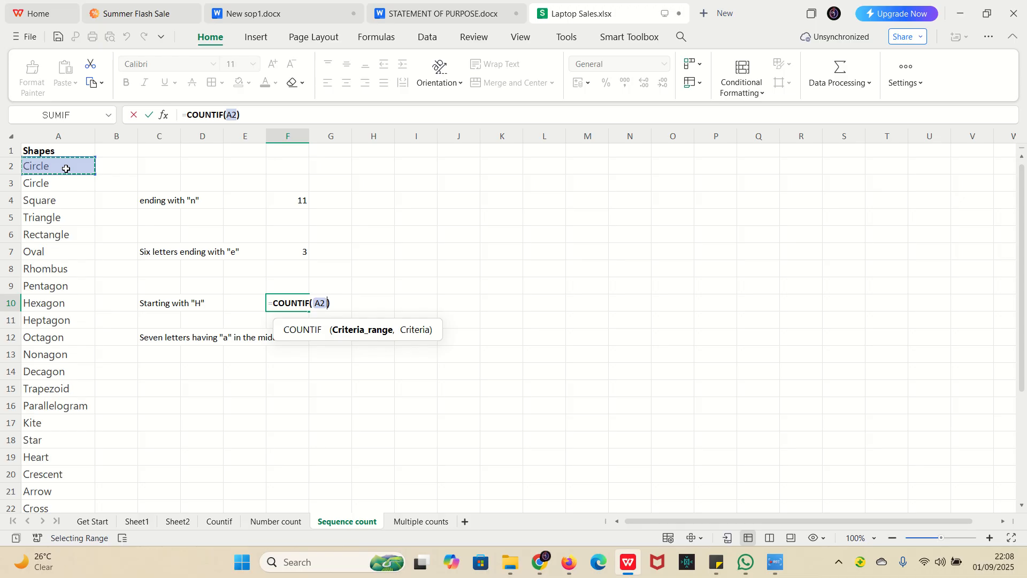
pyautogui.hotkey('ctrl', 'shift', 'Down')
pyautogui.scroll(3, 271, 226)
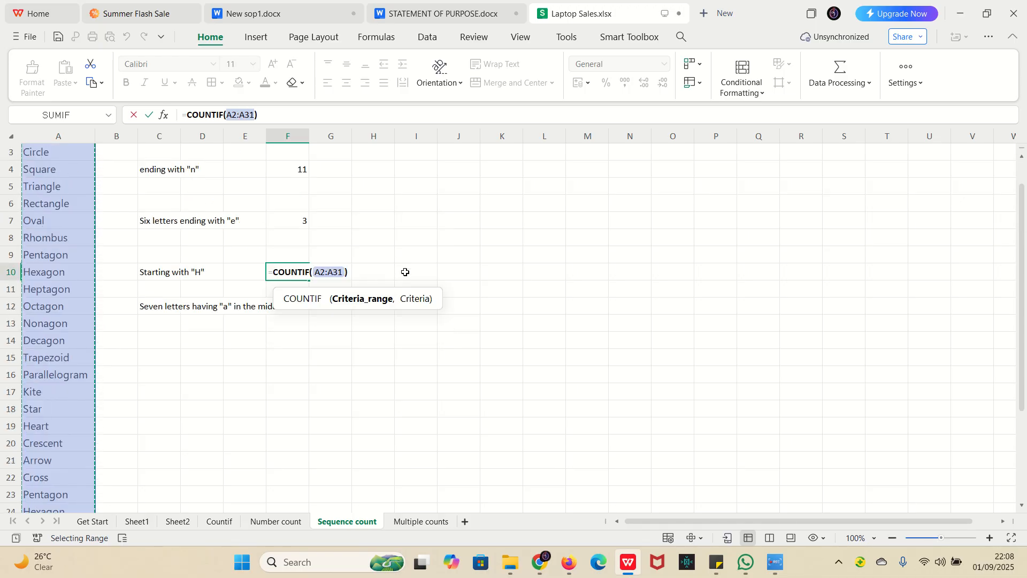
pyautogui.write(',')
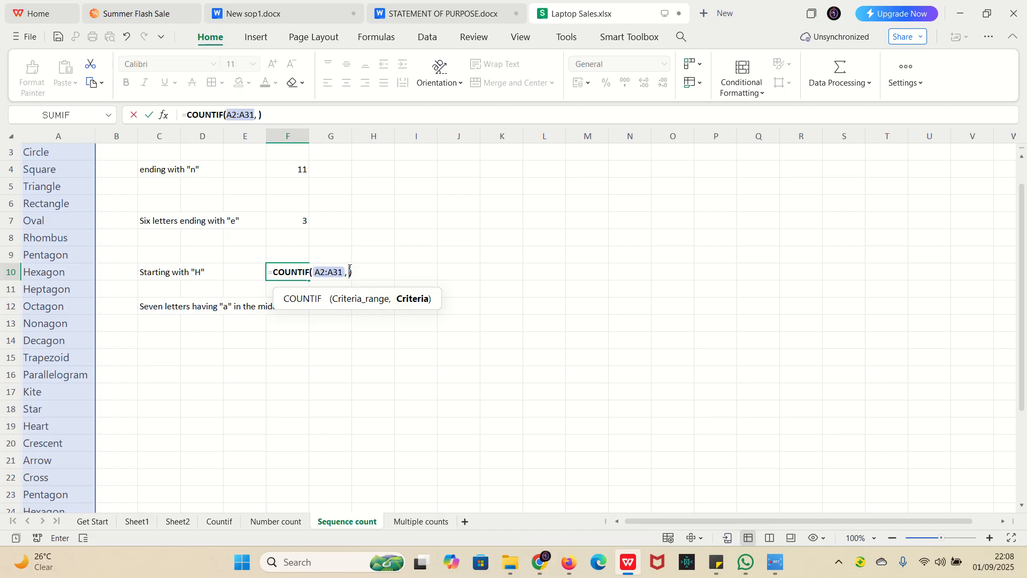
pyautogui.write(' "H')
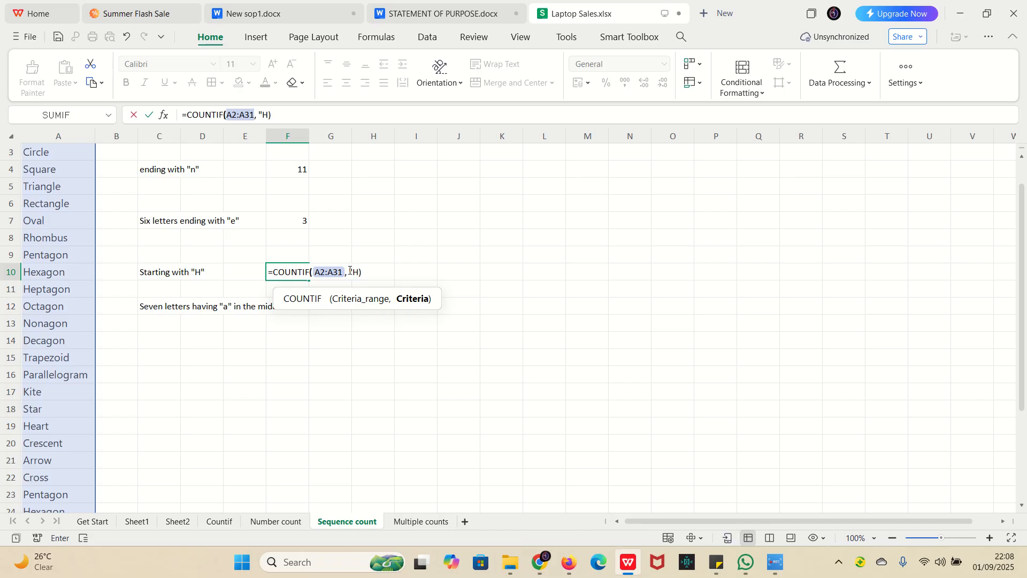
pyautogui.write('*"')
pyautogui.write('"')
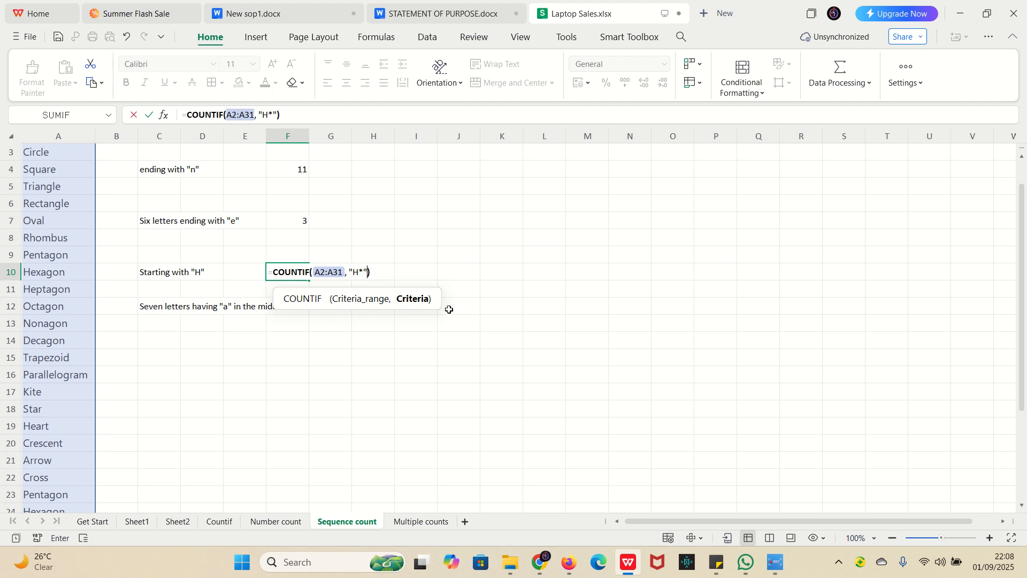
pyautogui.press('Return')
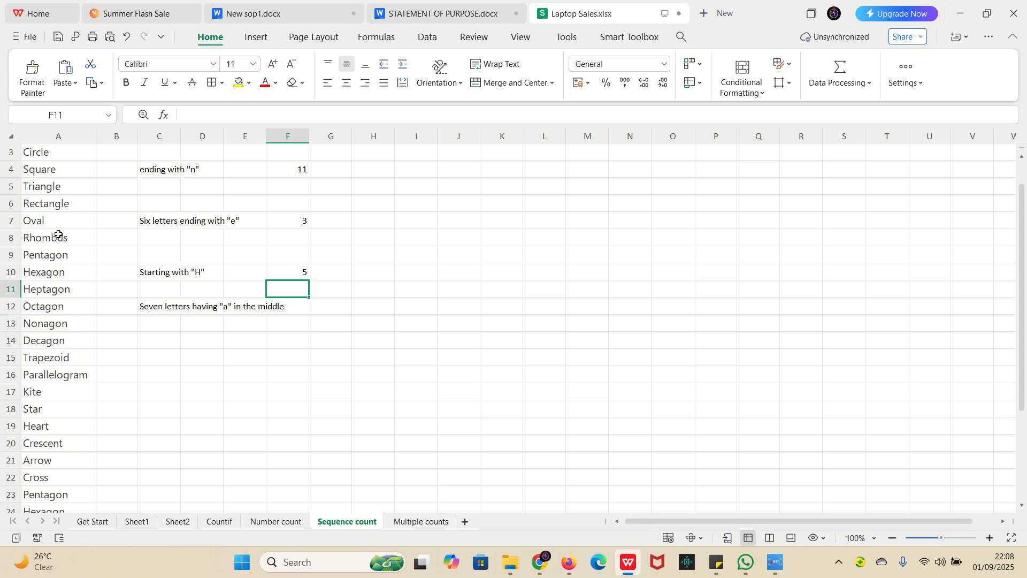
# Examine the Shapes list in column A for names starting with H
pyautogui.scroll(-1, 58, 234)
pyautogui.scroll(2, 58, 234)
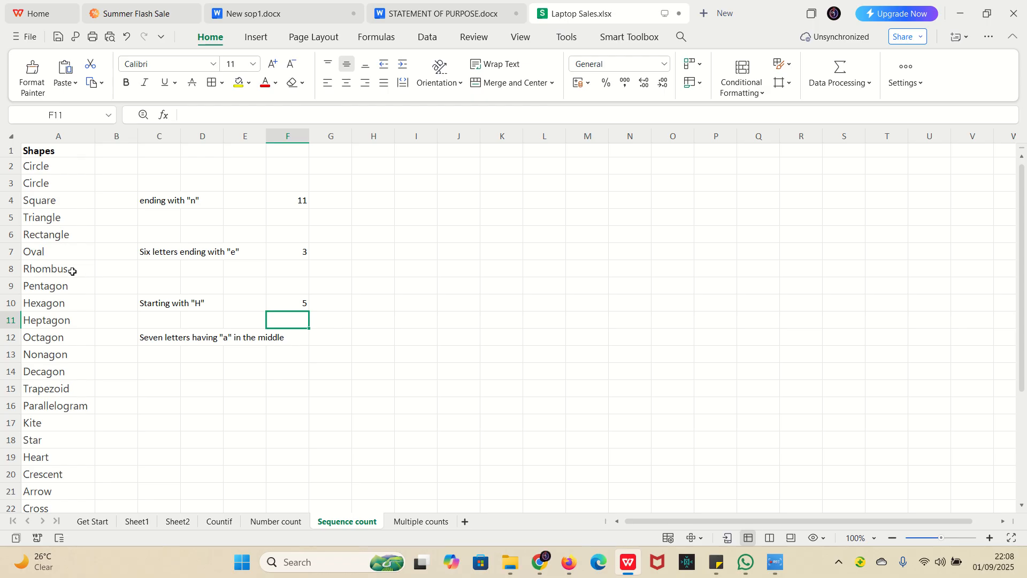
pyautogui.scroll(-4, 69, 269)
pyautogui.scroll(4, 68, 269)
pyautogui.scroll(-1, 37, 355)
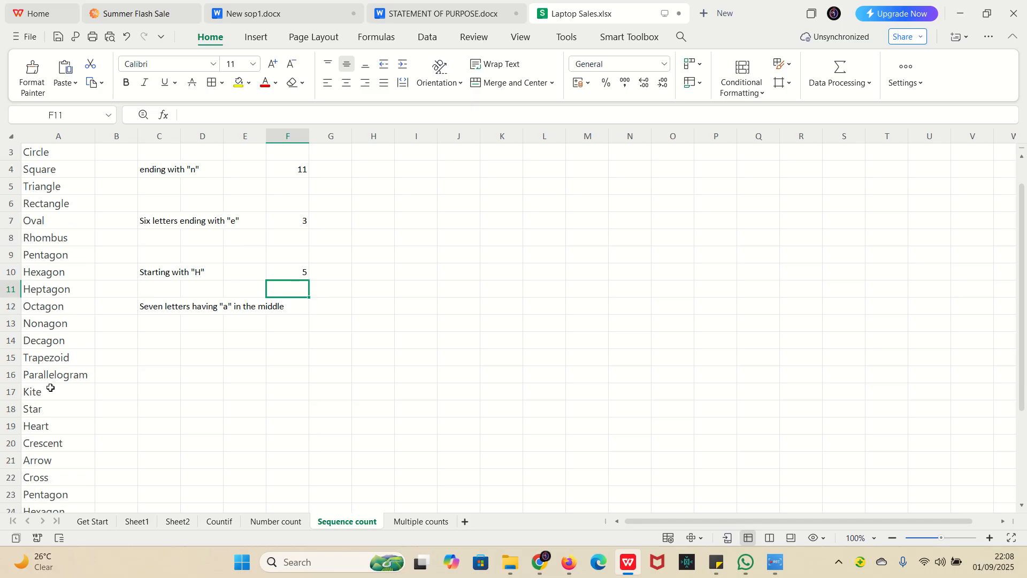
pyautogui.scroll(-3, 49, 390)
pyautogui.scroll(-1, 51, 387)
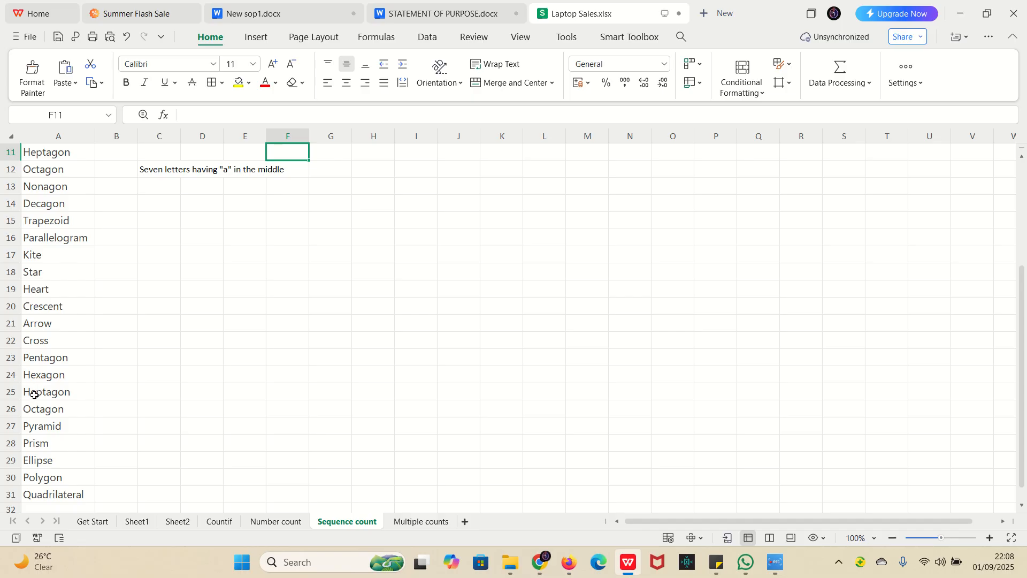
pyautogui.scroll(4, 133, 399)
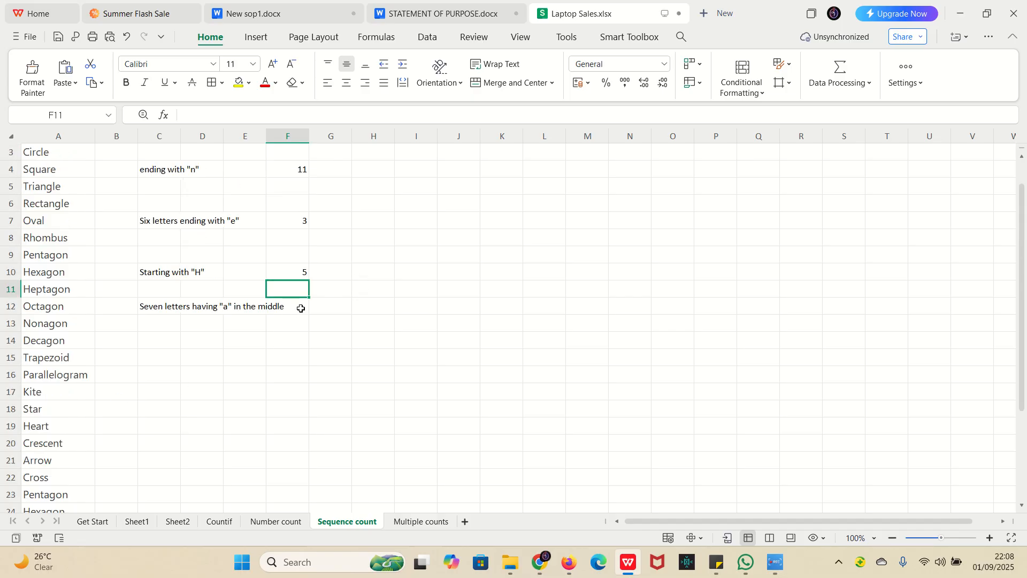
# Begin a COUNTIF formula in G12 with the shapes in A2:A31 as its criteria range
pyautogui.click(300, 309)
pyautogui.click(317, 307)
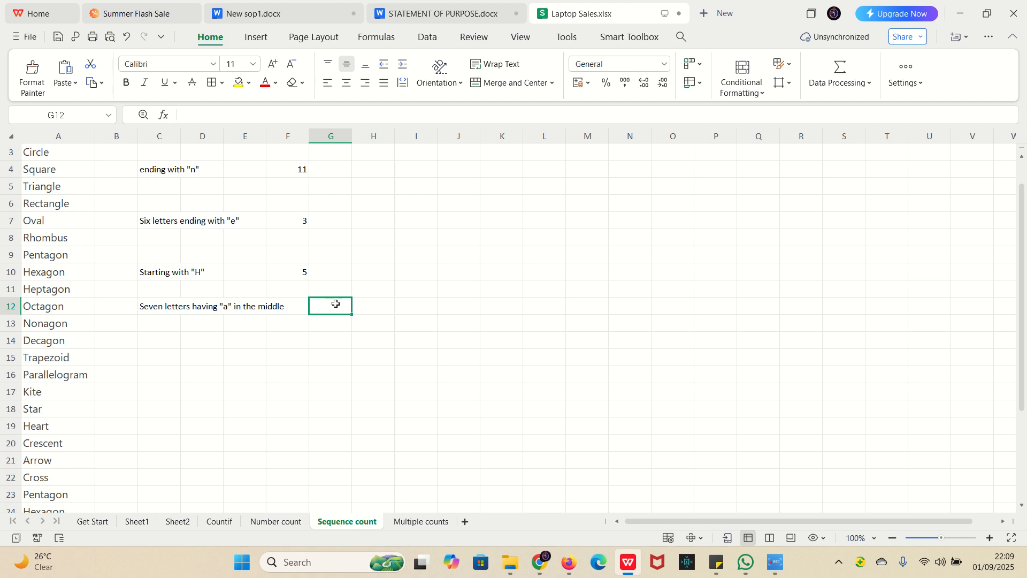
pyautogui.write('=Count')
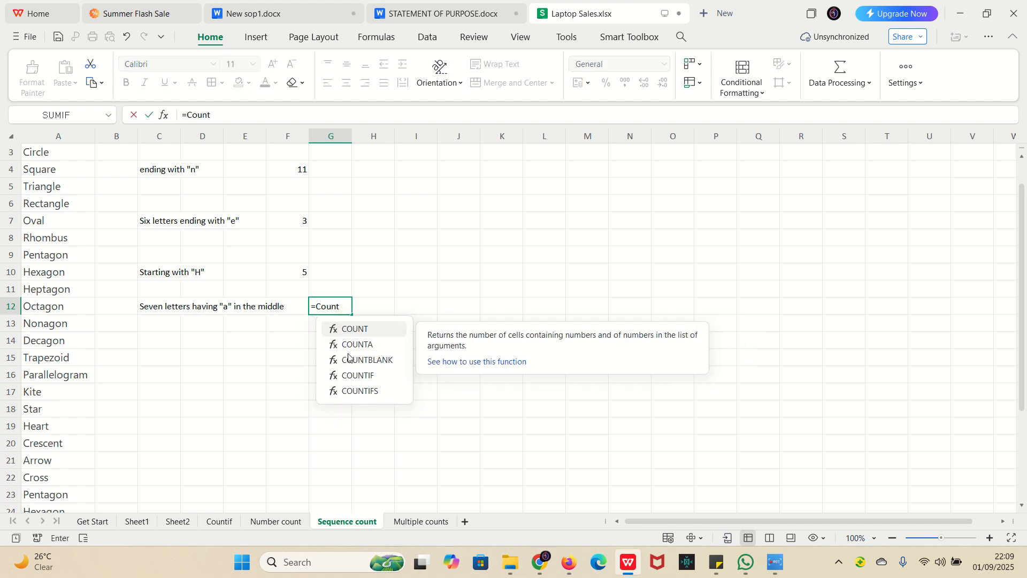
pyautogui.doubleClick(367, 378)
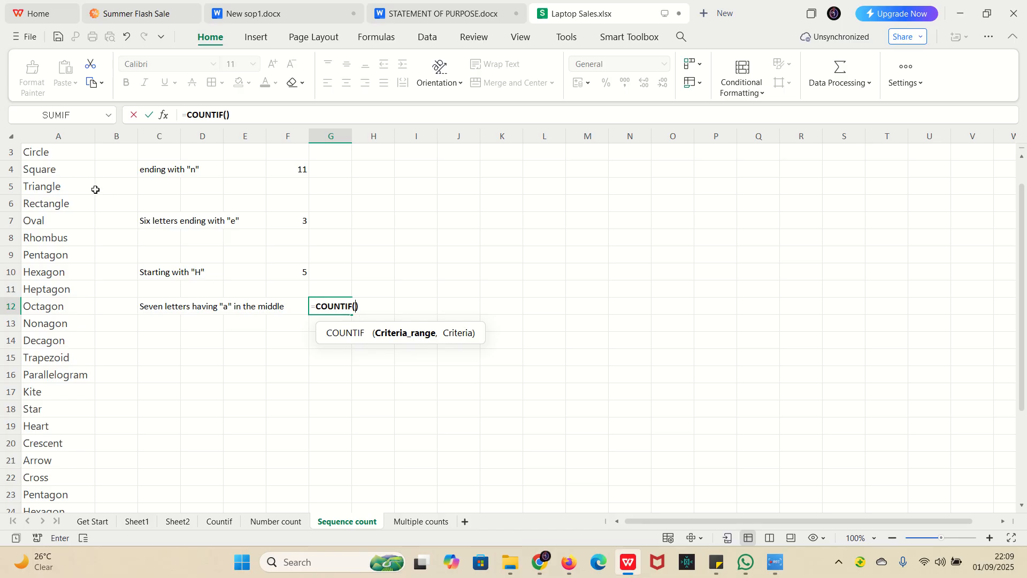
pyautogui.scroll(1, 160, 222)
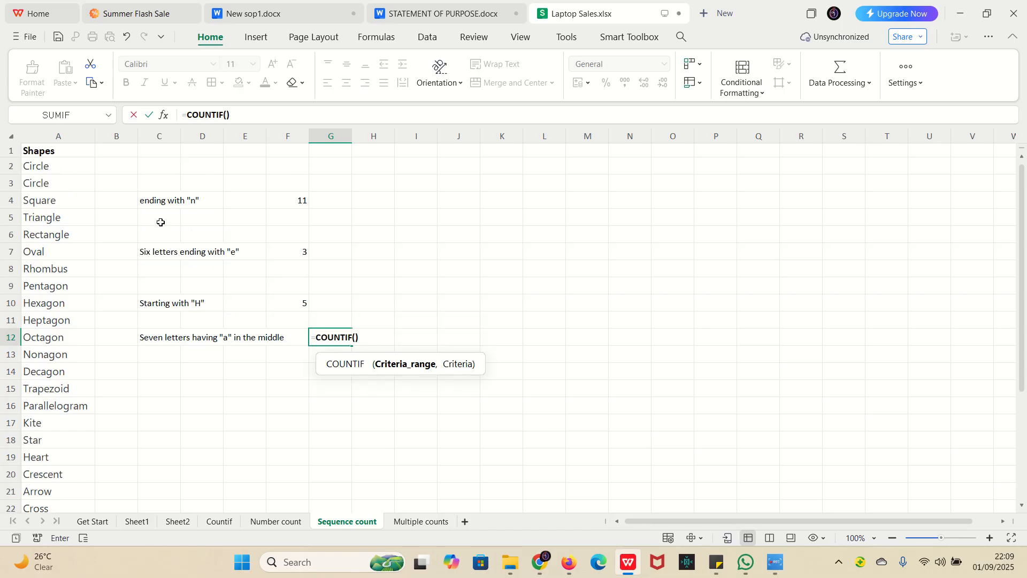
pyautogui.click(52, 164)
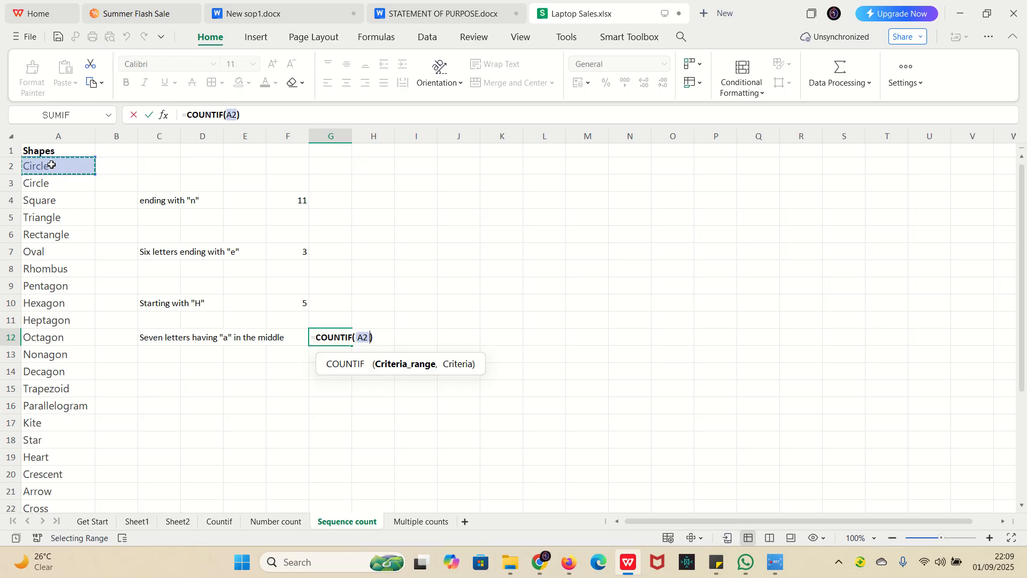
pyautogui.hotkey('ctrl', 'shift', 'Down')
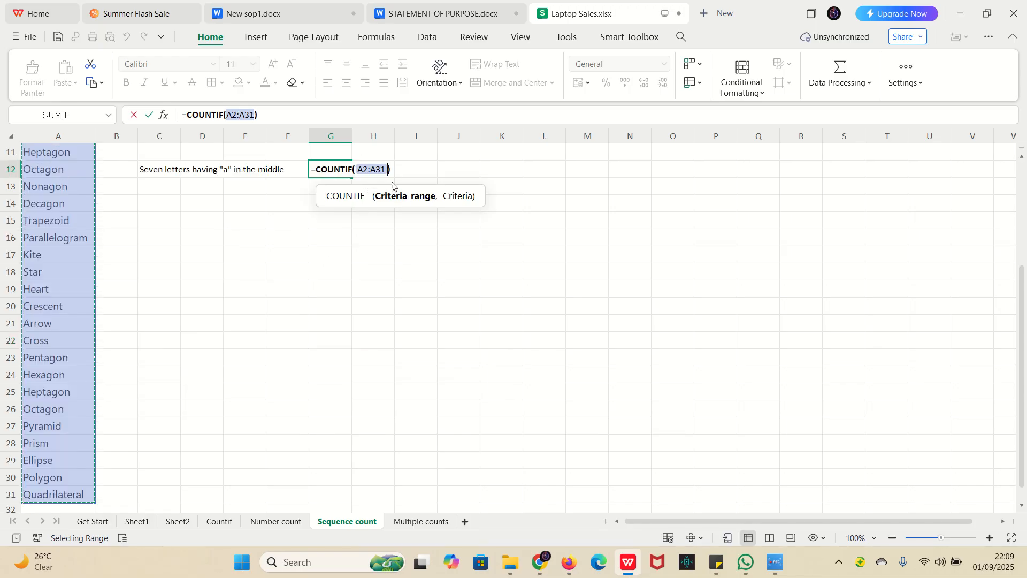
# Complete the G12 formula with the criteria "???a???" to count seven-letter shapes having a in the middle
pyautogui.write(',')
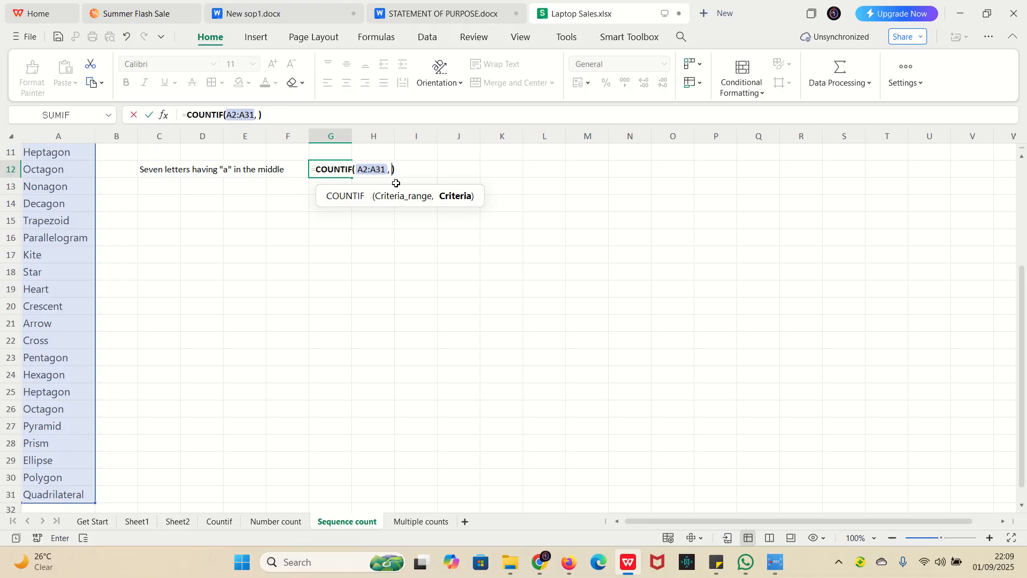
pyautogui.scroll(1, 392, 183)
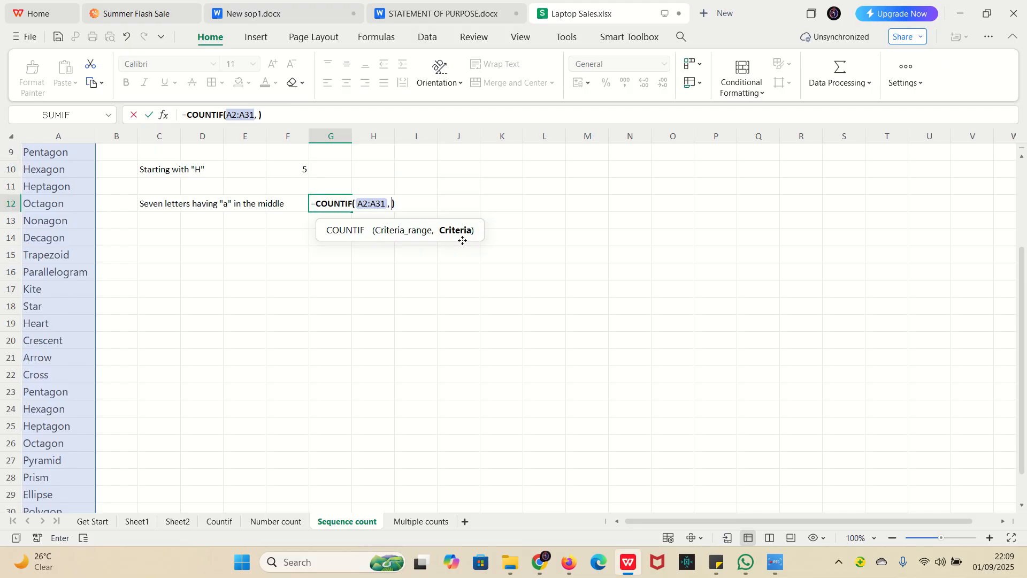
pyautogui.write('???a???')
pyautogui.click(394, 207)
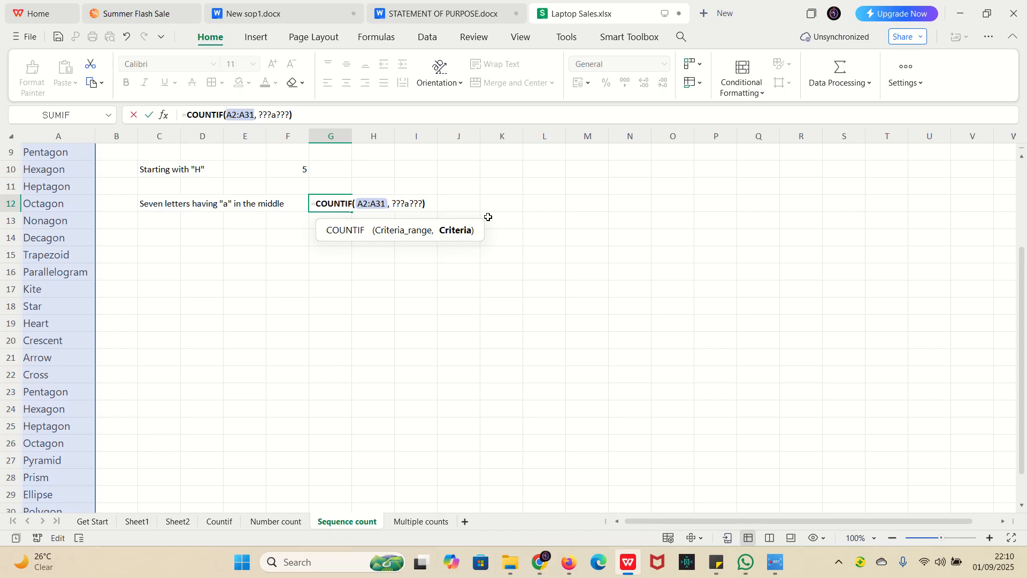
pyautogui.write('"')
pyautogui.click(431, 205)
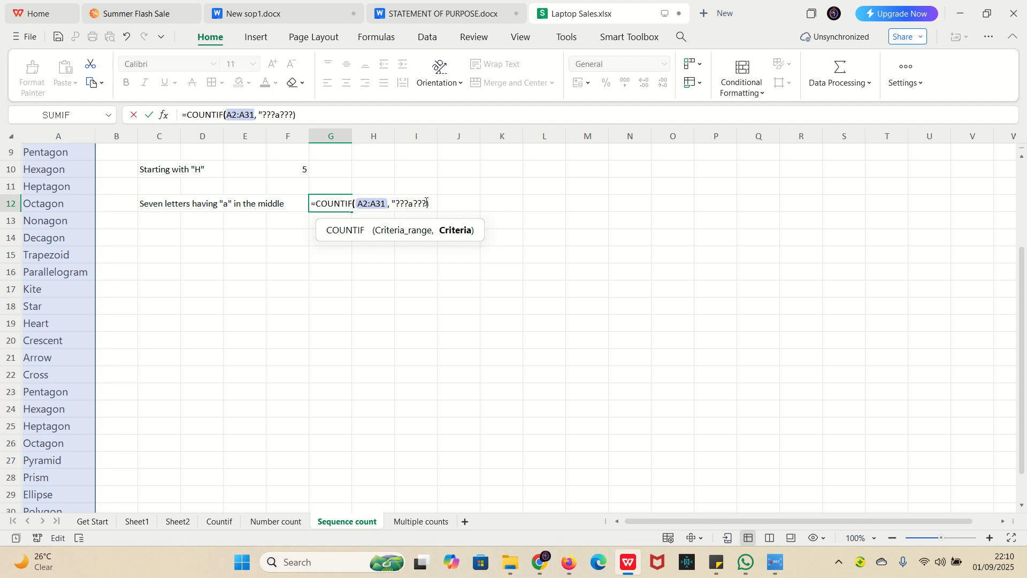
pyautogui.write('"')
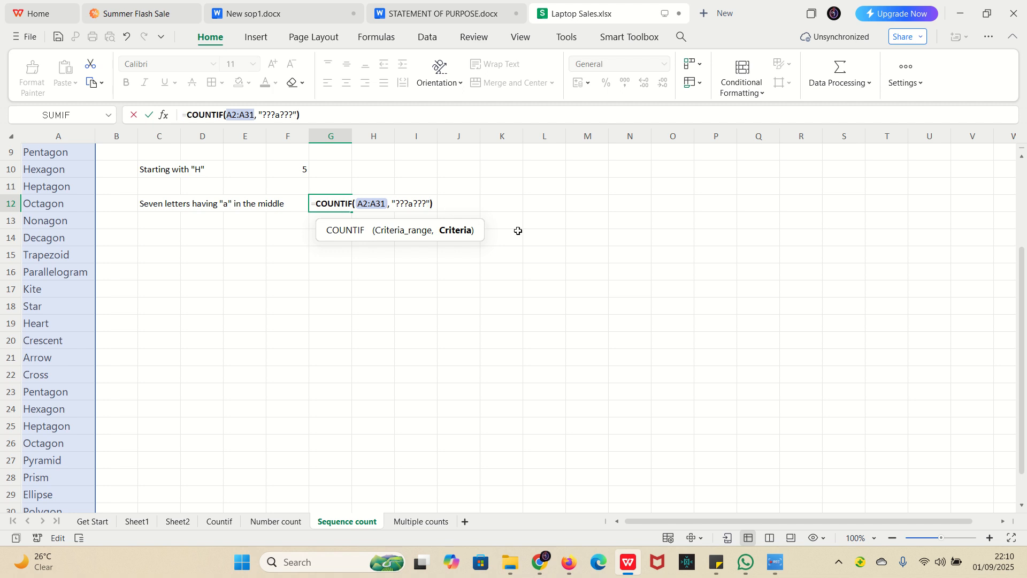
pyautogui.press('Return')
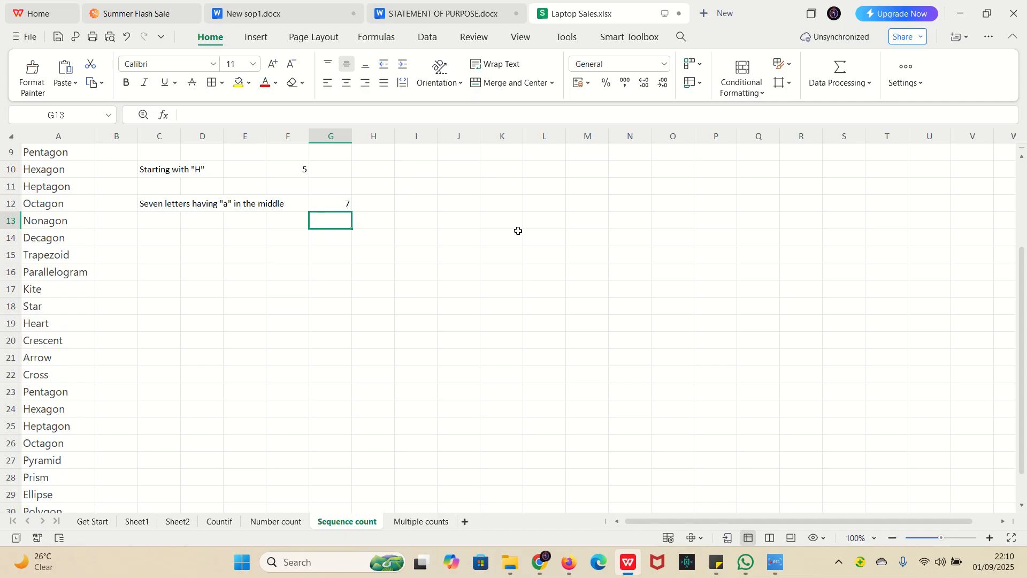
pyautogui.scroll(3, 374, 231)
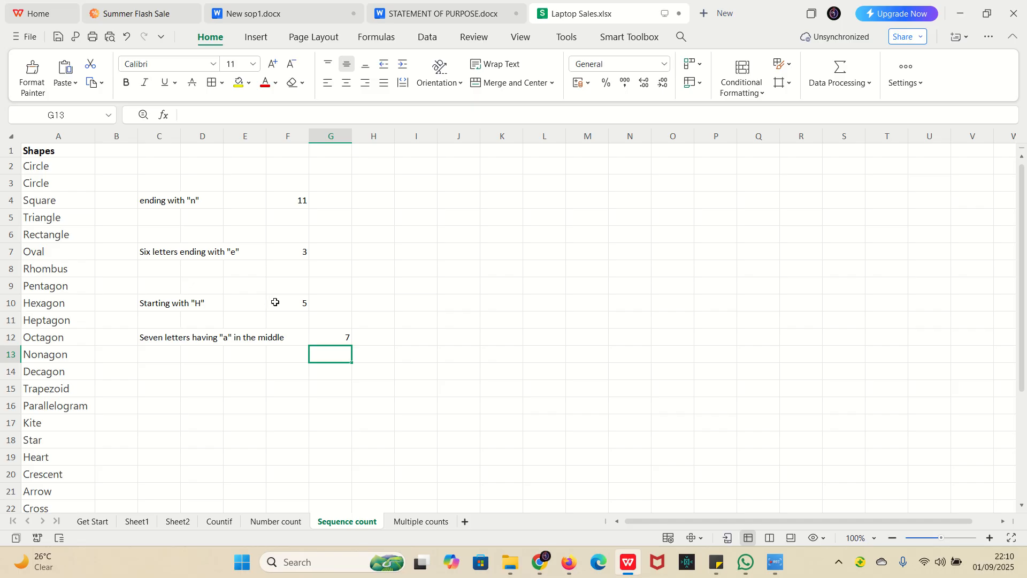
pyautogui.click(195, 370)
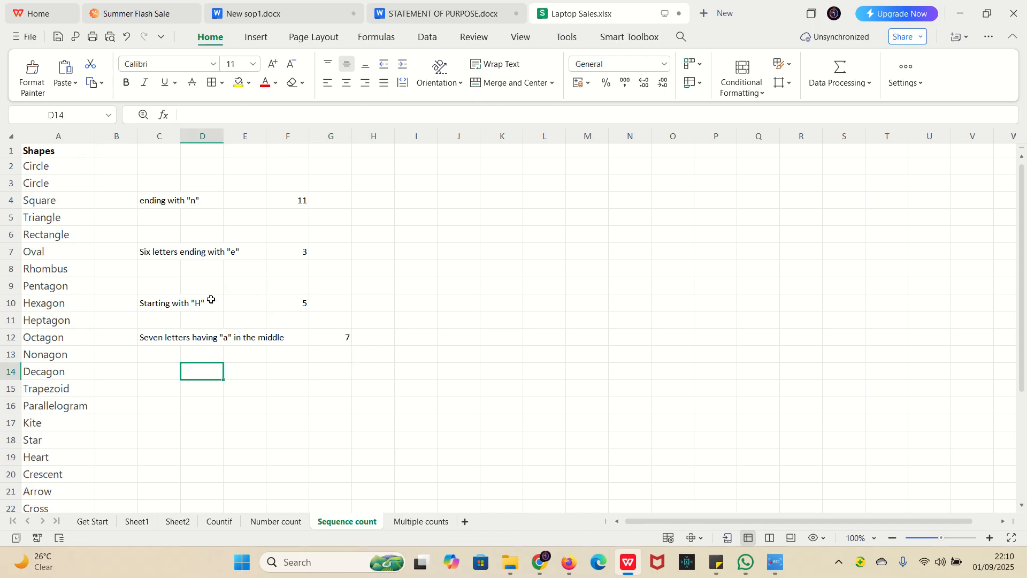
# Switch to the Multiple counts sheet and clear the existing result in G6
pyautogui.click(418, 522)
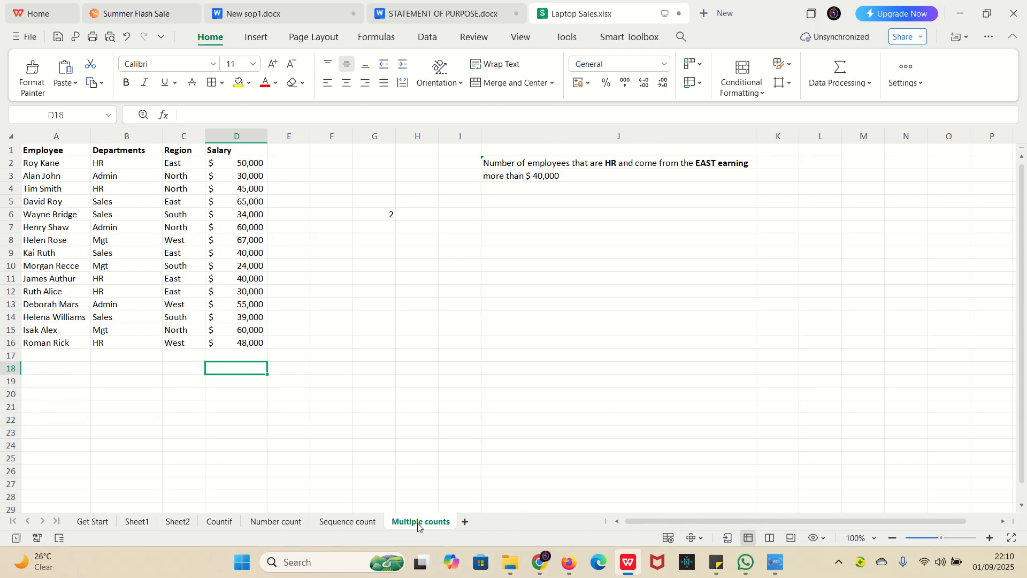
pyautogui.click(390, 212)
pyautogui.press('Delete')
pyautogui.click(566, 227)
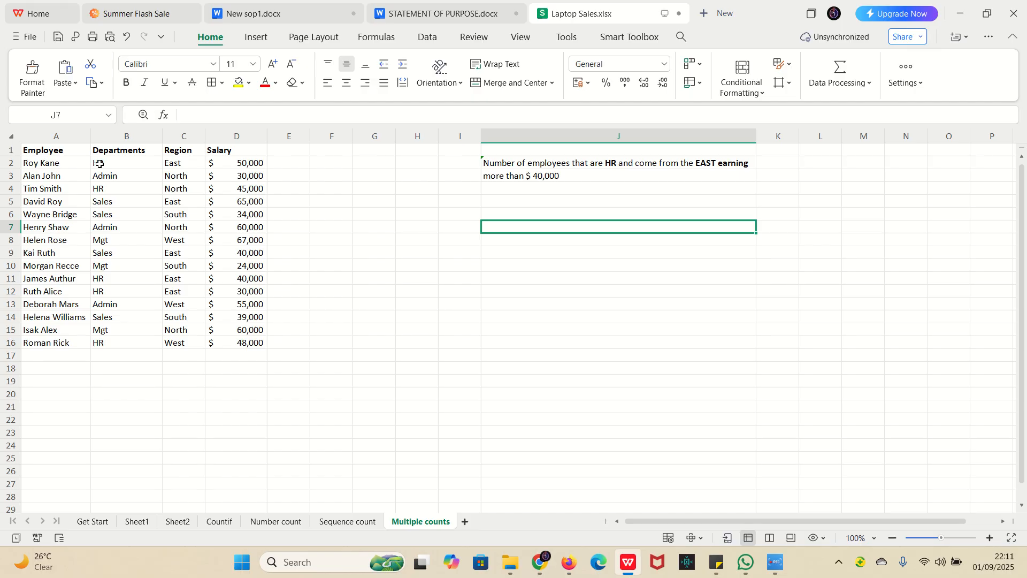
# Begin a COUNTIFS formula in J6 with range B2:B16 and criterion B2 to match the HR department
pyautogui.click(508, 214)
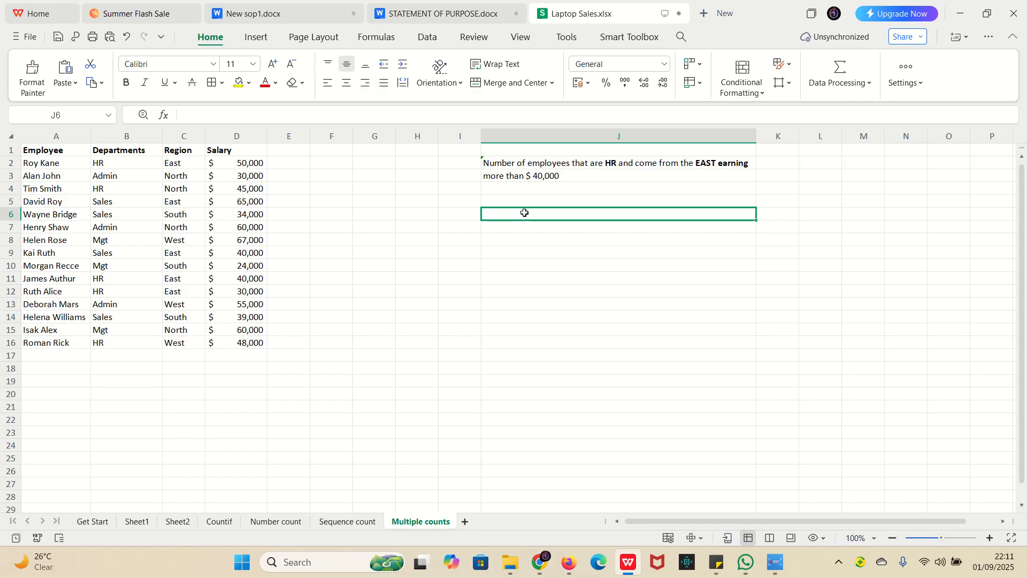
pyautogui.write('==')
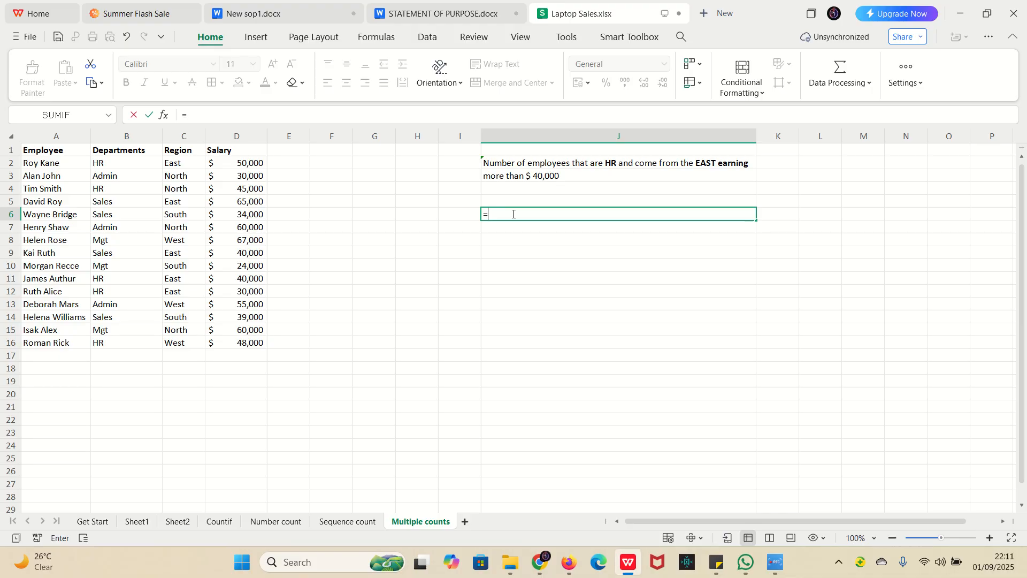
pyautogui.write('Count')
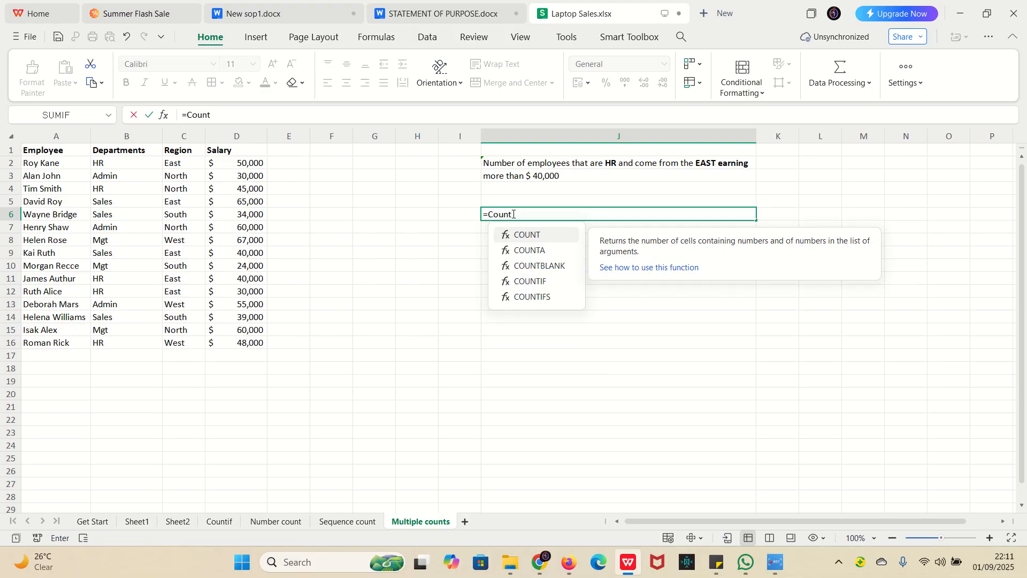
pyautogui.doubleClick(546, 299)
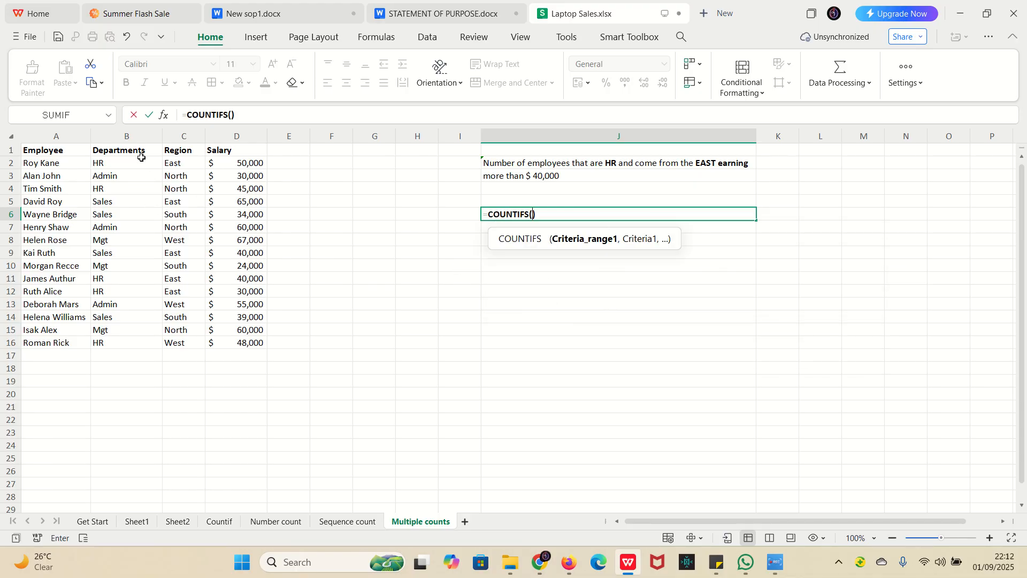
pyautogui.click(108, 164)
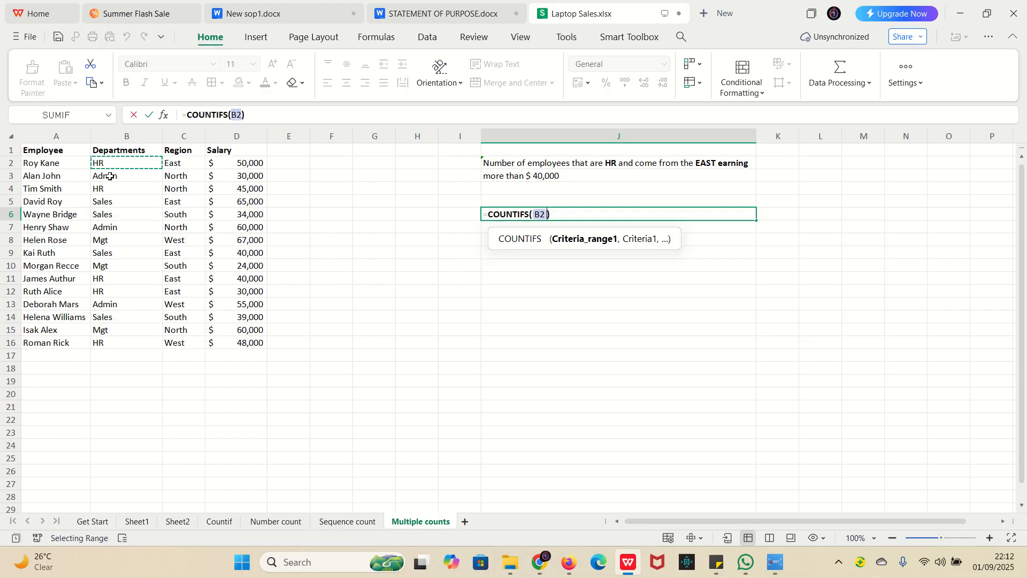
pyautogui.moveTo(109, 177); pyautogui.dragTo(107, 341)
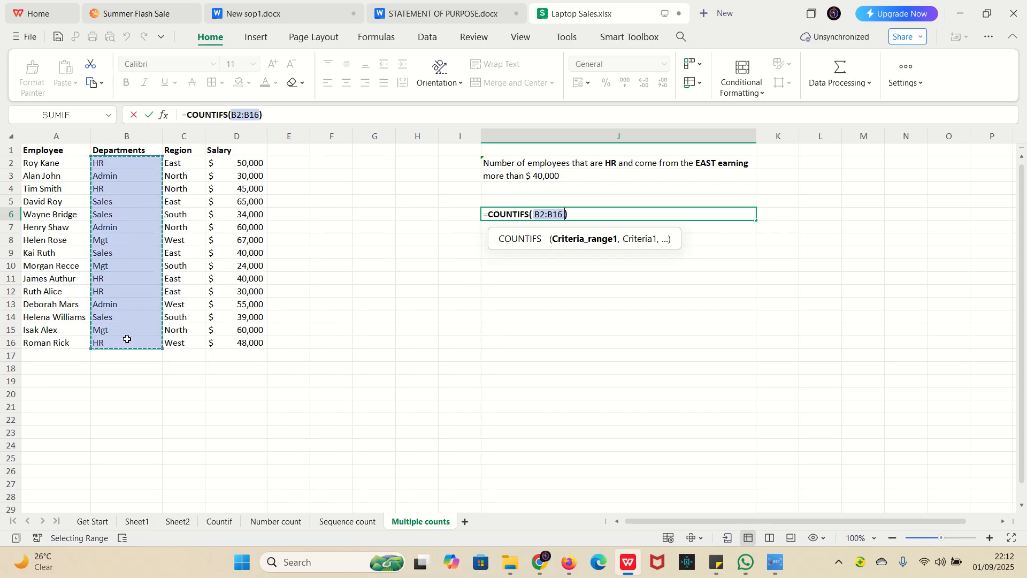
pyautogui.write(',')
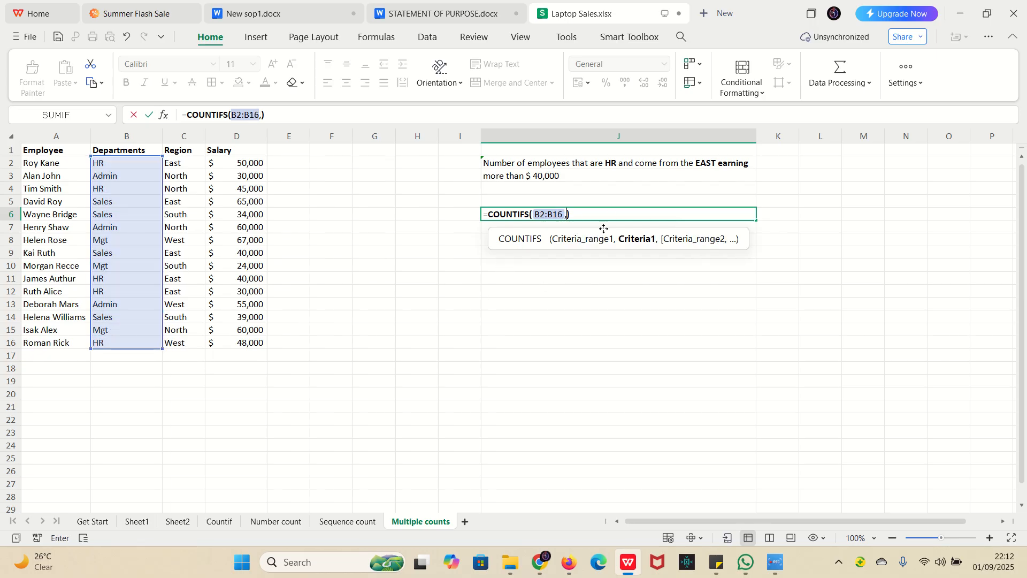
pyautogui.click(128, 164)
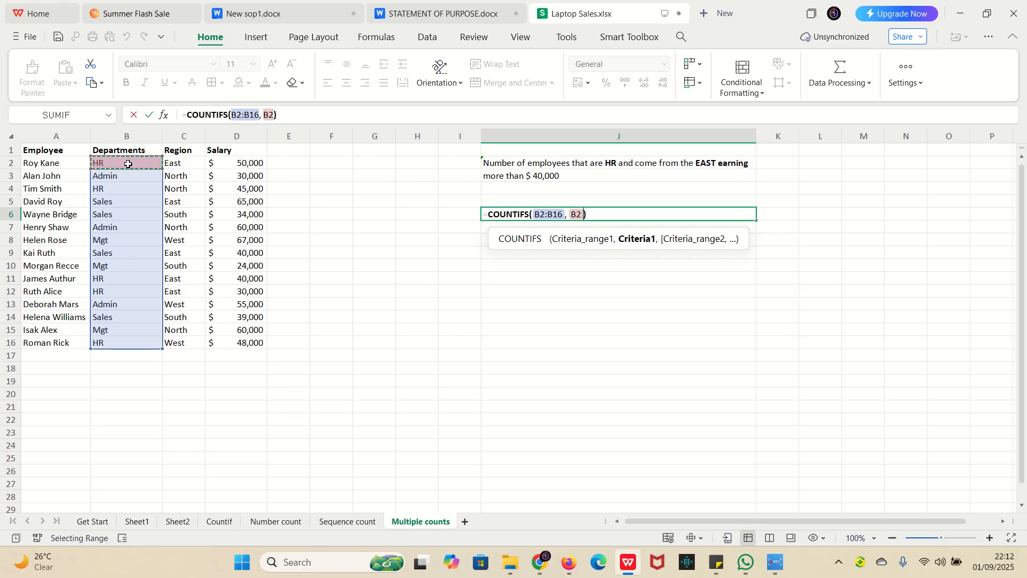
# Add range C2:C16 with criterion C2 to the J6 formula to match the East region
pyautogui.write(',')
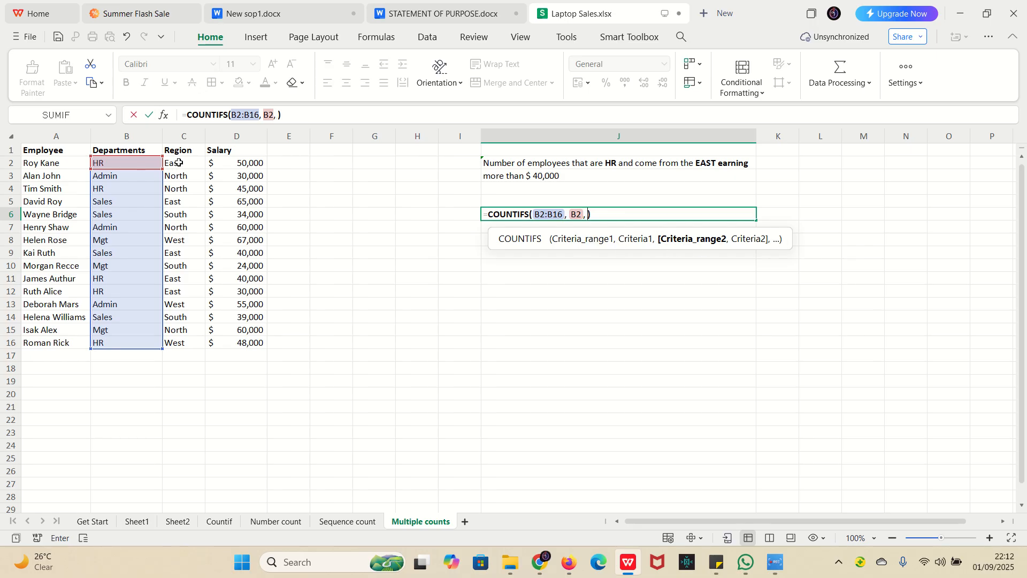
pyautogui.moveTo(179, 162); pyautogui.dragTo(201, 330)
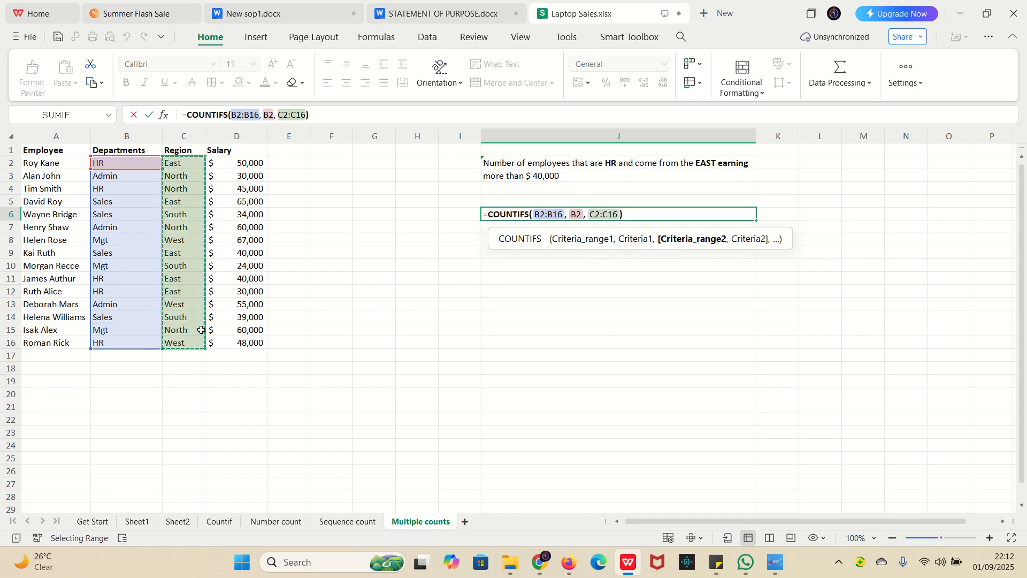
pyautogui.write(',')
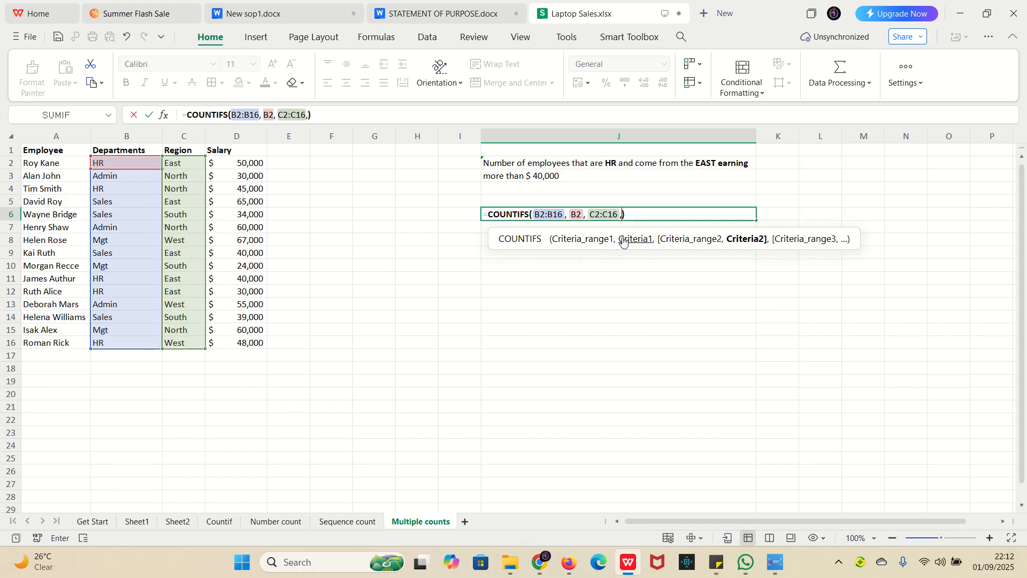
pyautogui.click(186, 167)
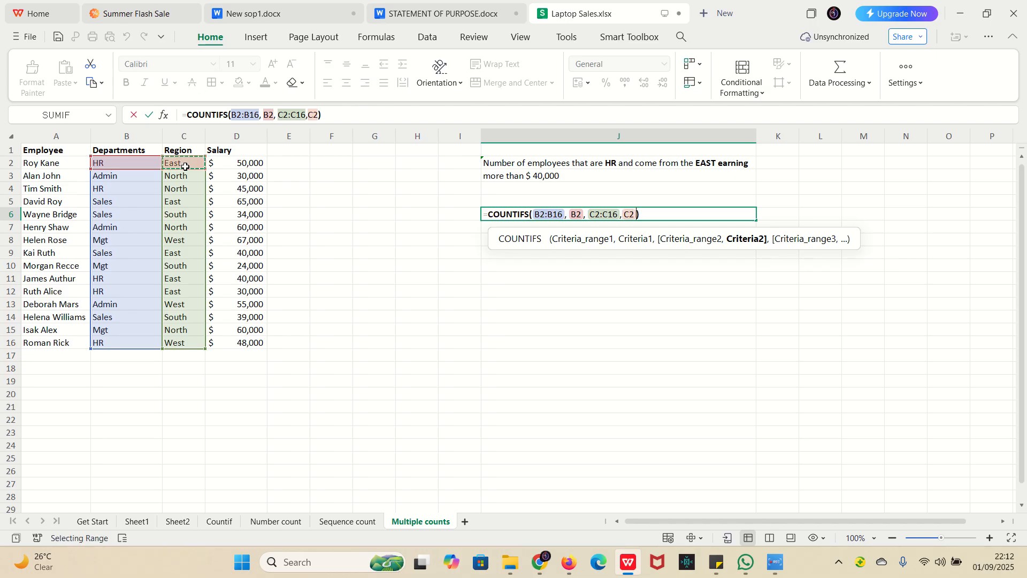
# Add salary range D2:D16 with criterion ">40000" to the J6 COUNTIFS formula and enter it
pyautogui.write(',')
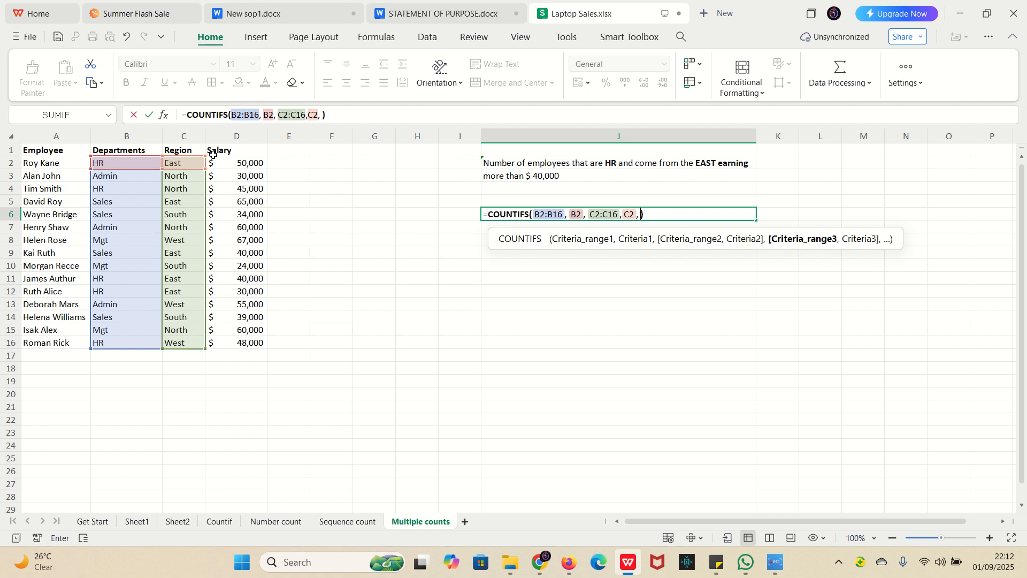
pyautogui.moveTo(236, 164); pyautogui.dragTo(249, 342)
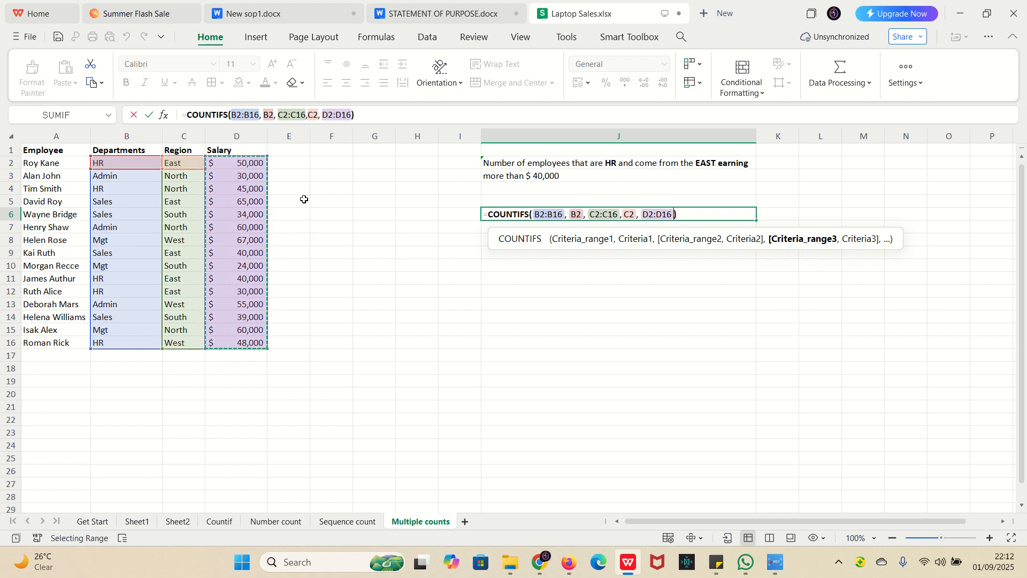
pyautogui.write(',')
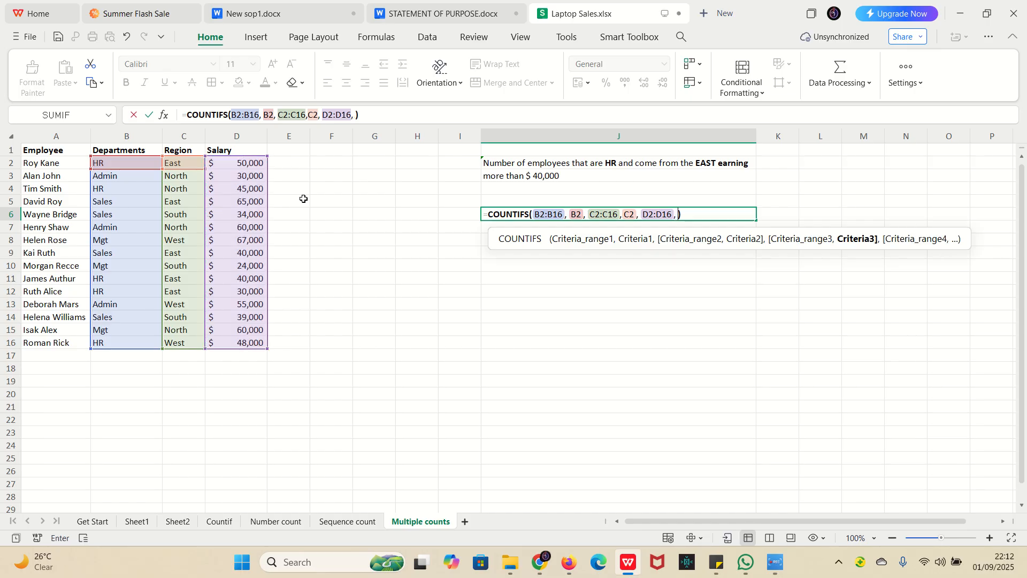
pyautogui.write(' ""')
pyautogui.click(684, 214)
pyautogui.write('>40')
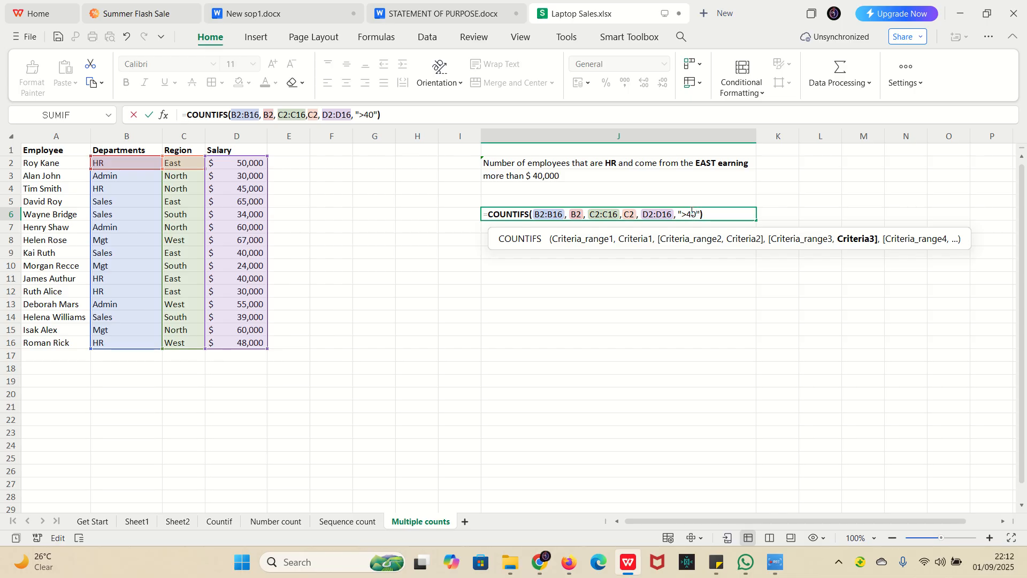
pyautogui.write('000')
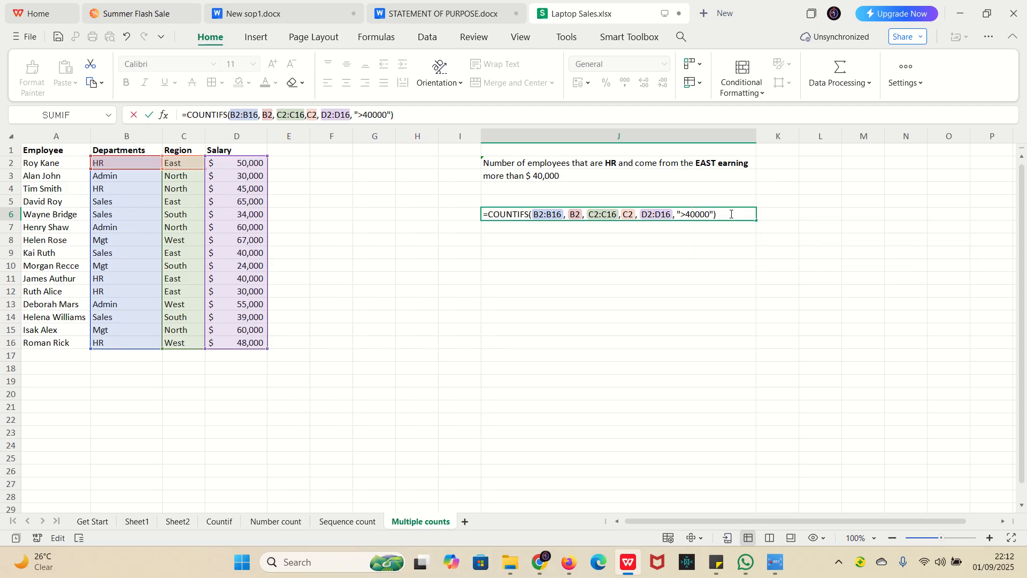
pyautogui.press('Return')
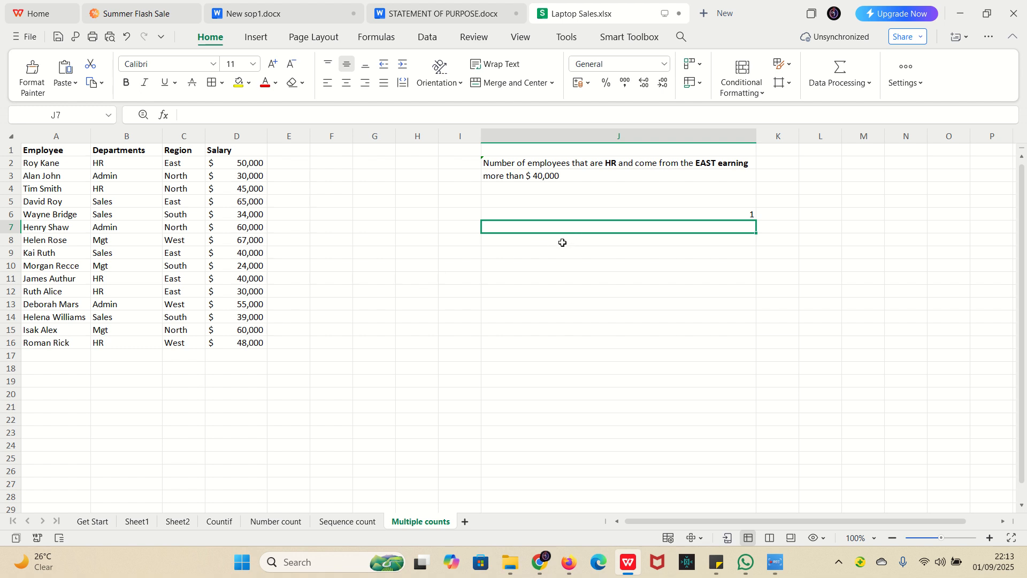
pyautogui.click(526, 250)
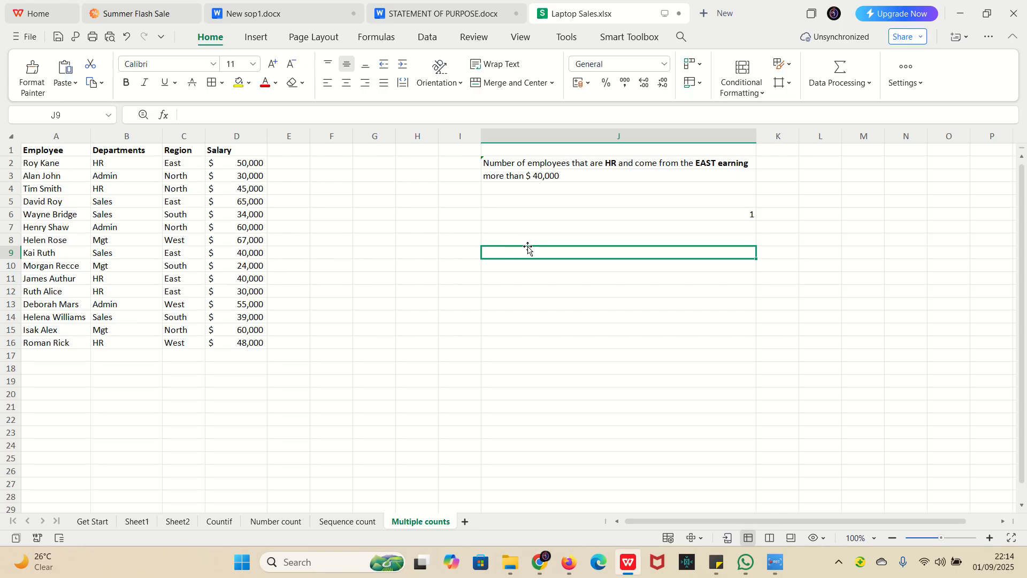
# Begin a COUNTIFS formula in J9 with range B2:B16 and criterion B9 to match the Sales department
pyautogui.write('=count')
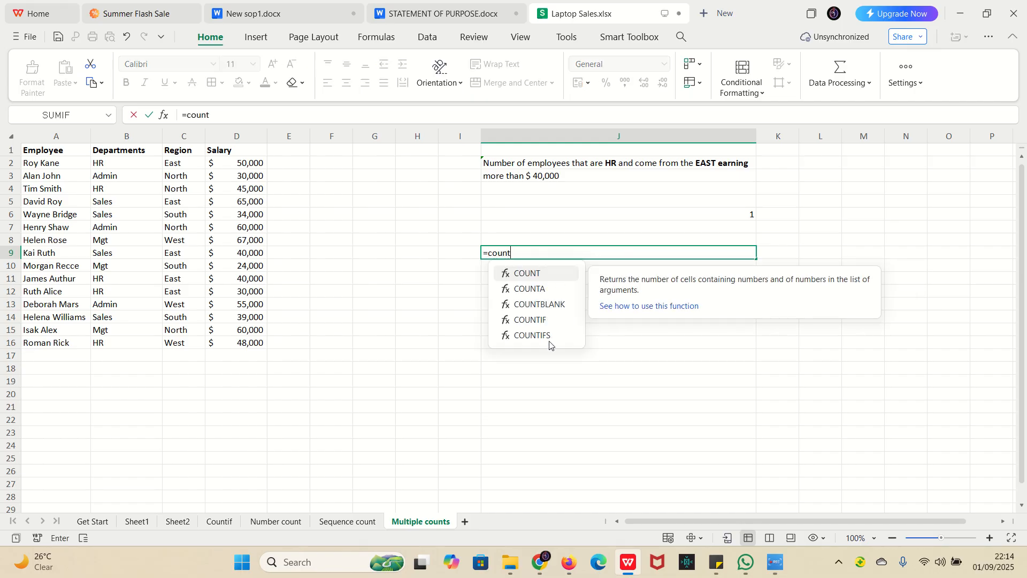
pyautogui.doubleClick(551, 363)
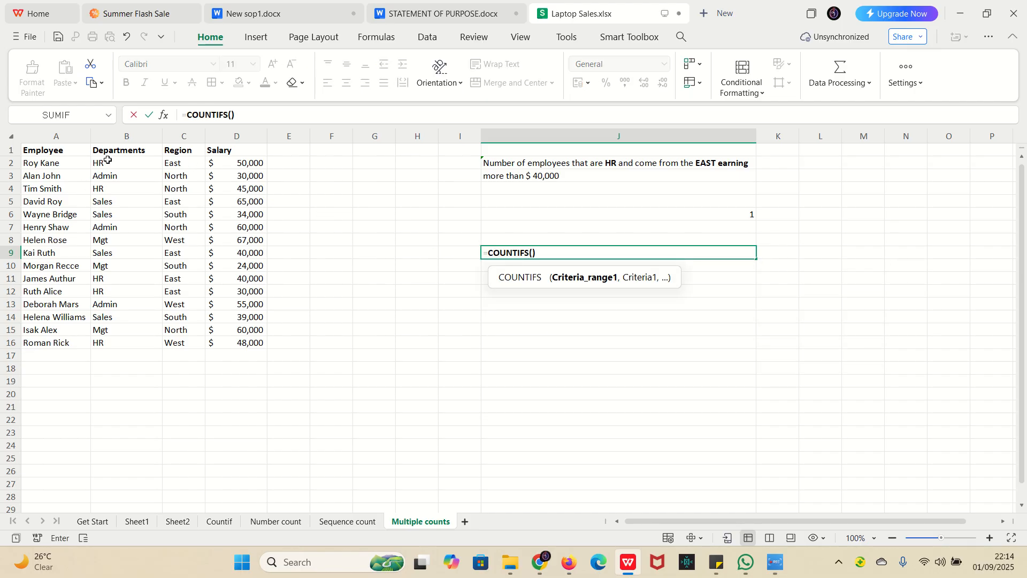
pyautogui.moveTo(107, 163); pyautogui.dragTo(111, 343)
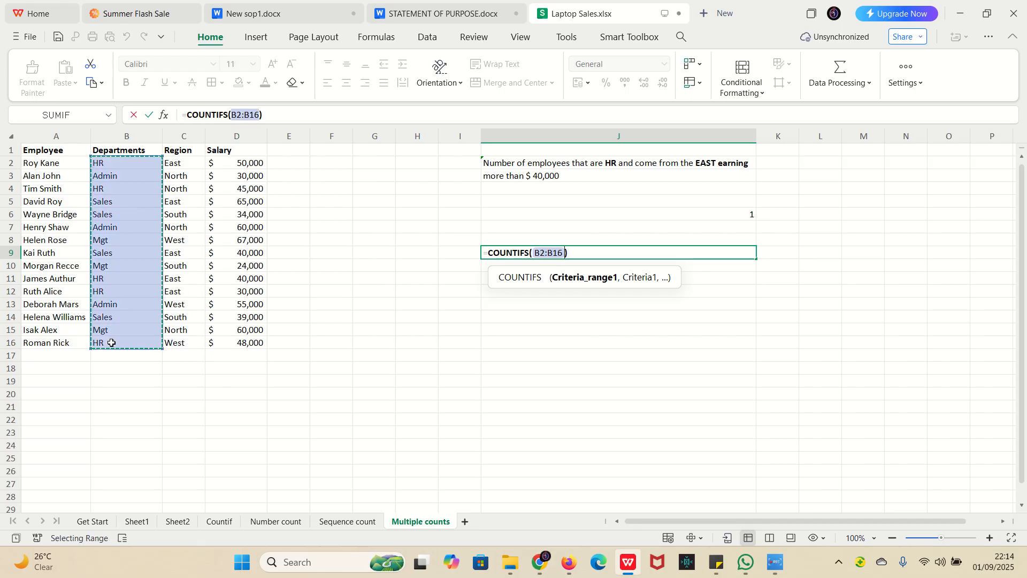
pyautogui.write(',')
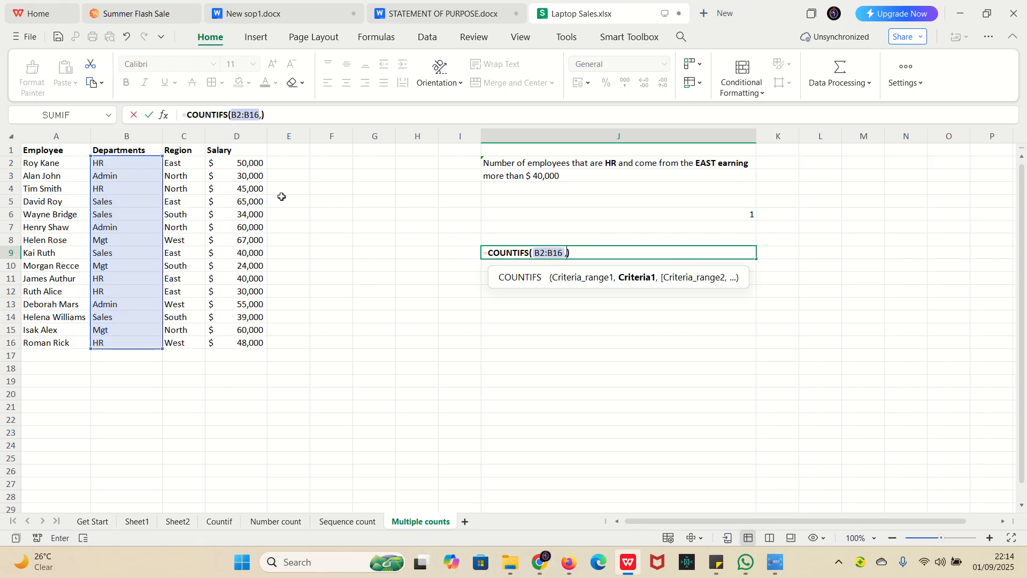
pyautogui.click(116, 253)
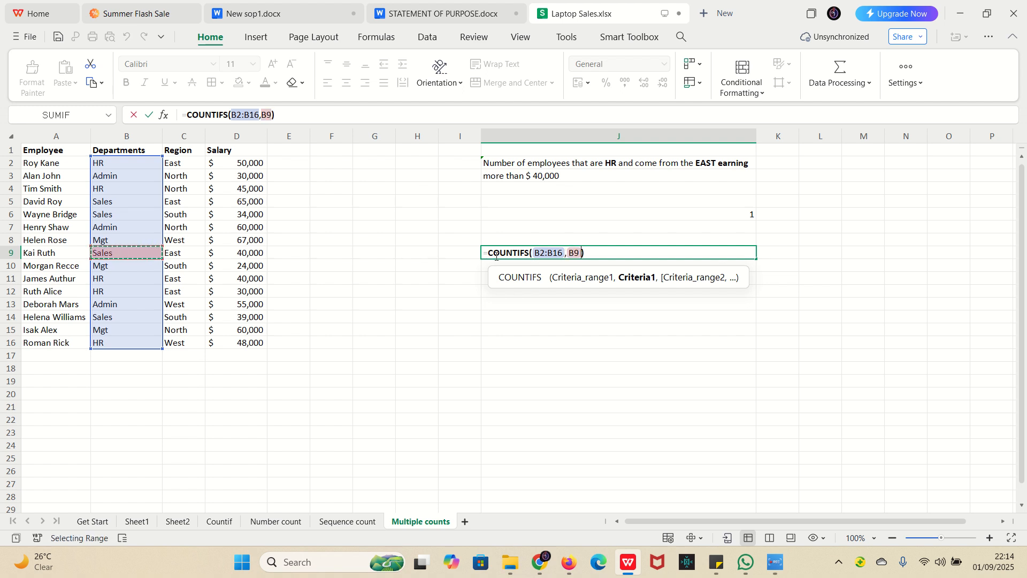
# Add range C2:C16 with criterion C6 to the J9 formula to match the South region
pyautogui.write(',')
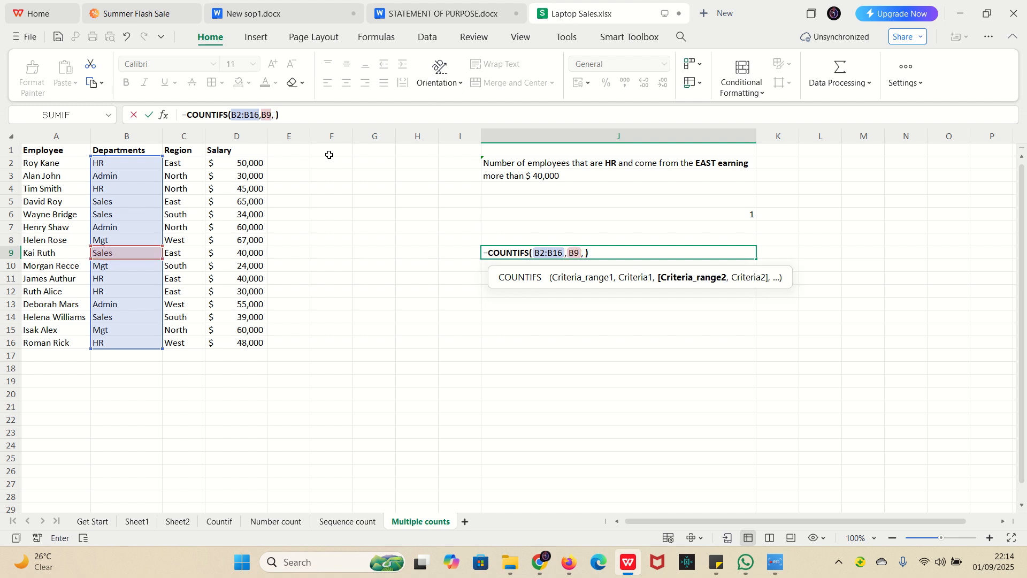
pyautogui.moveTo(185, 163); pyautogui.dragTo(183, 340)
pyautogui.write(',')
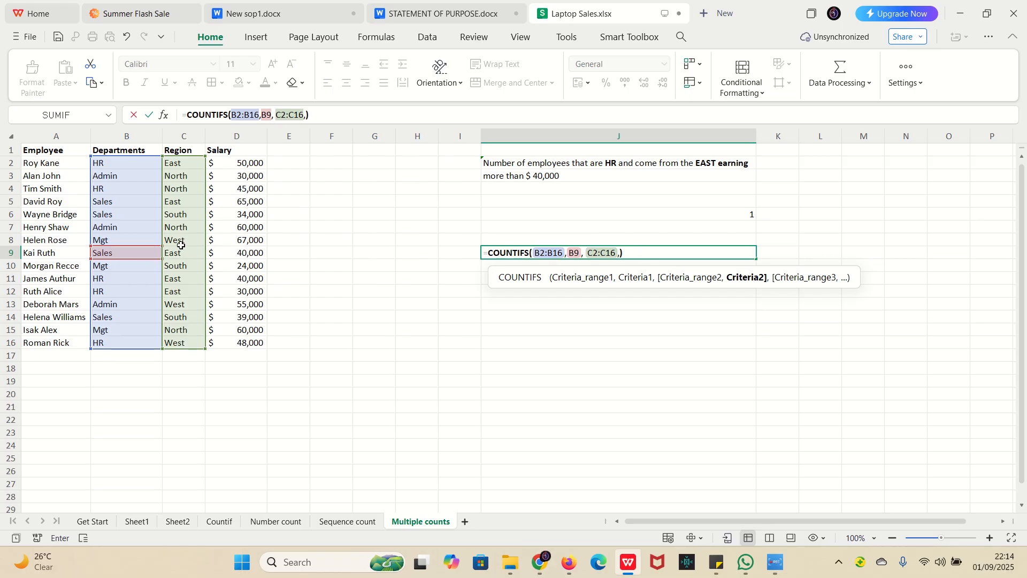
pyautogui.click(179, 216)
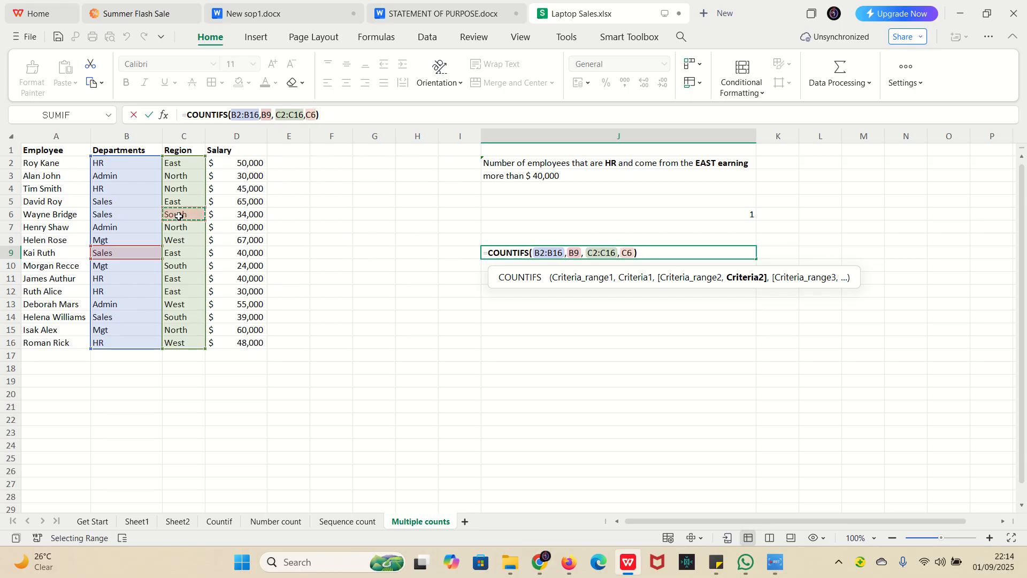
# Add salary range D2:D16 with criterion "<40000" to the J9 COUNTIFS formula and enter it
pyautogui.write(',')
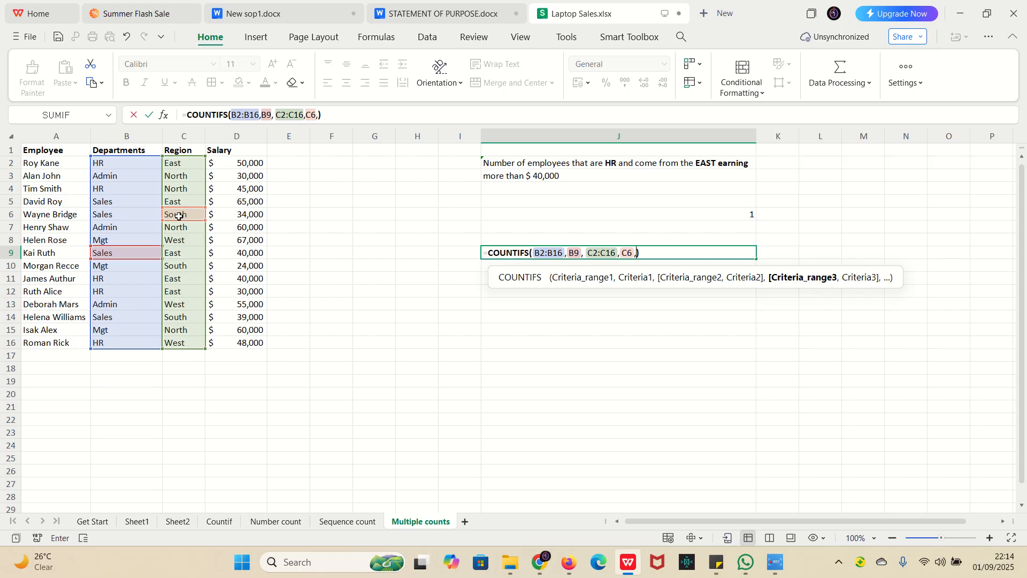
pyautogui.moveTo(235, 163); pyautogui.dragTo(239, 337)
pyautogui.write(', ')
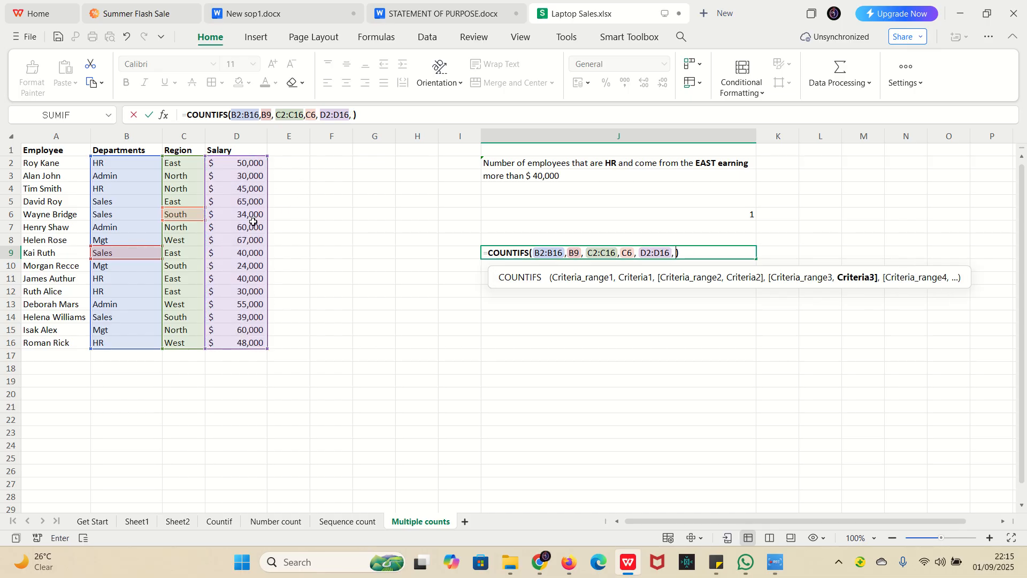
pyautogui.write('"')
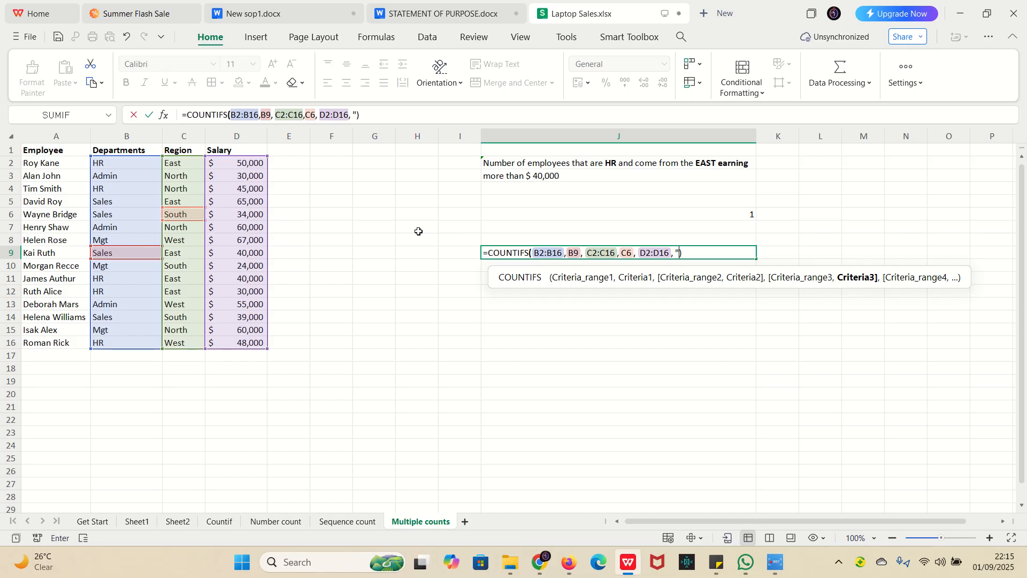
pyautogui.write('<40000"')
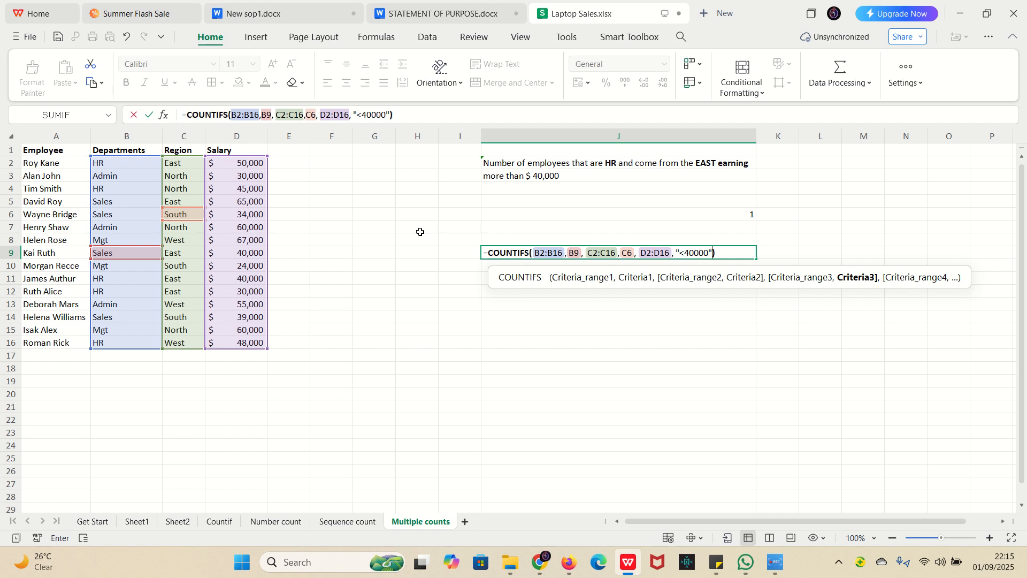
pyautogui.press('Return')
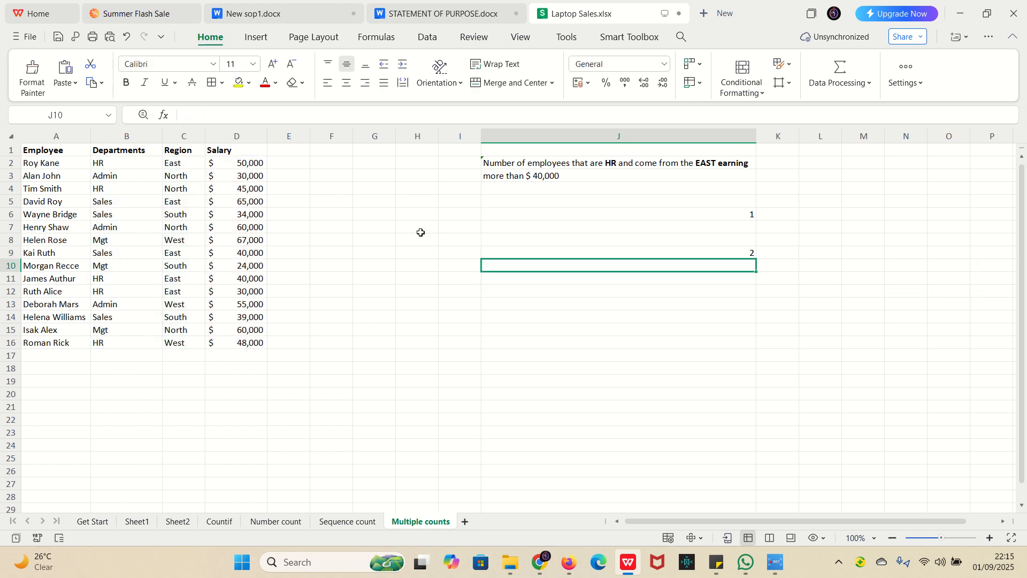
# Check the J9 formula against the salaries of the South region Sales employees in D6 and D14
pyautogui.click(679, 251)
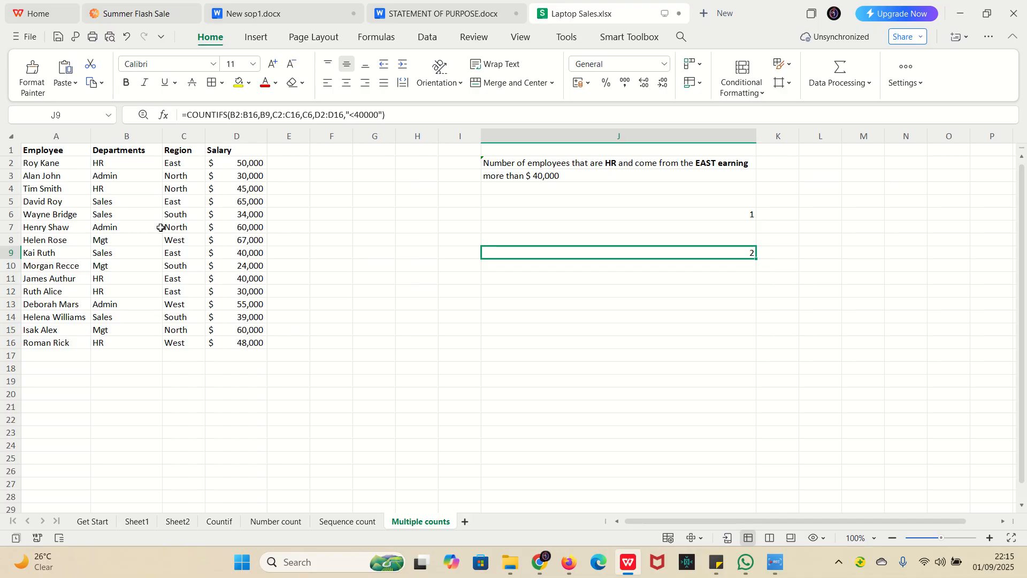
pyautogui.click(248, 214)
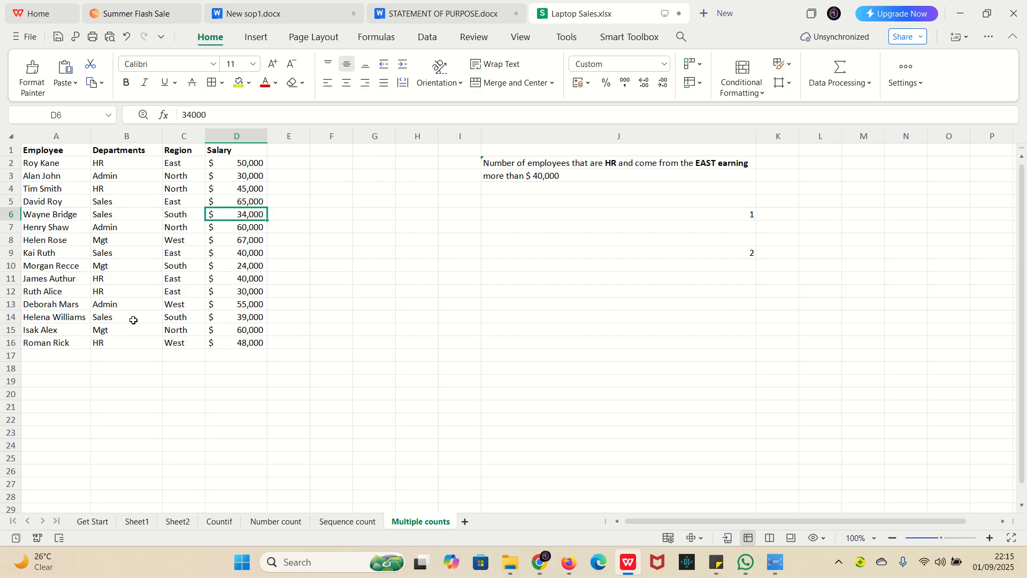
pyautogui.click(260, 318)
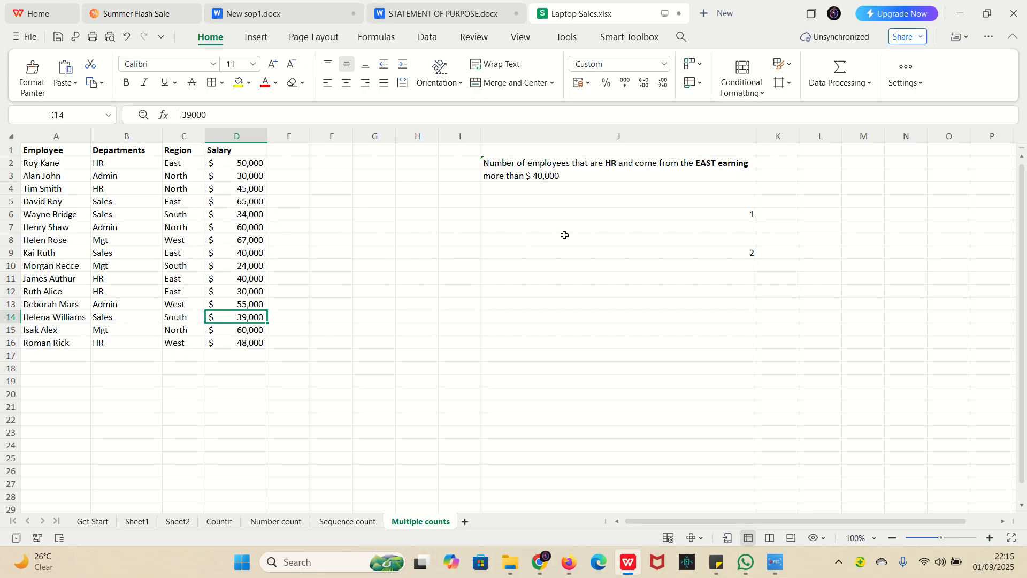